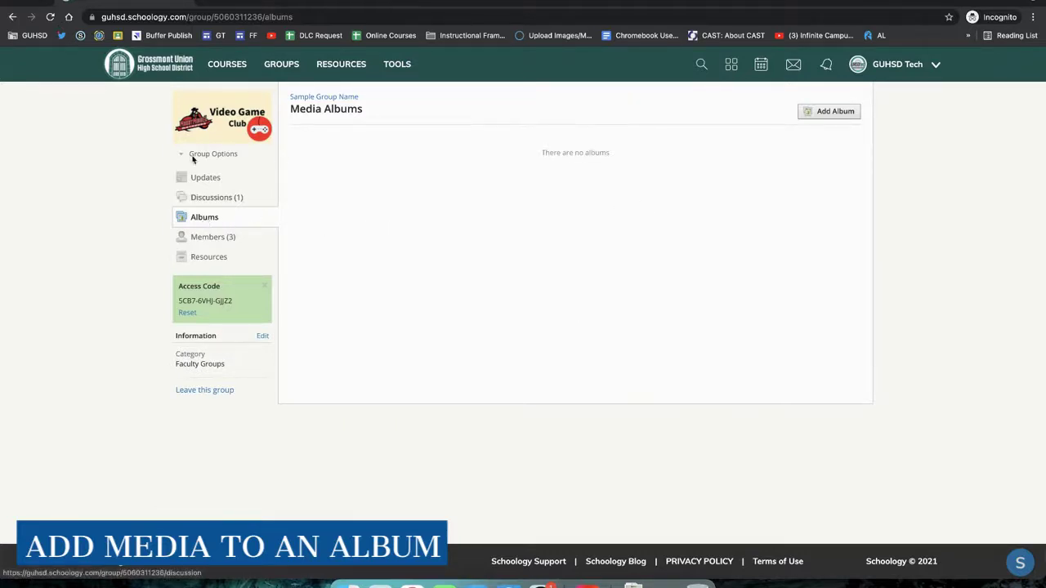
# Open the Video Game Club group's Media Albums page.
pyautogui.click(214, 222)
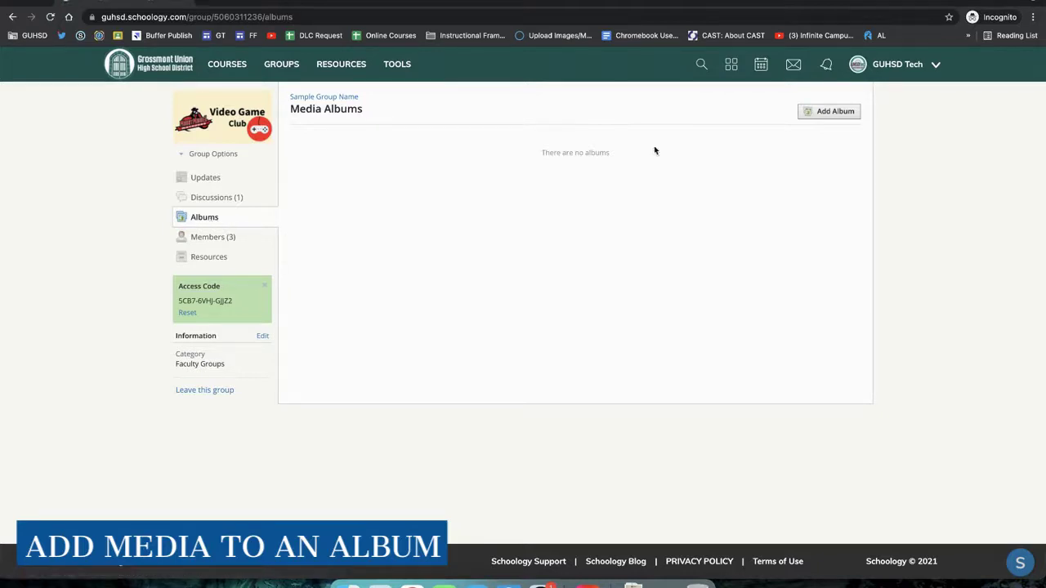
# Start a new media album titled 'Sample Album' with the description 'Optional description'.
pyautogui.click(825, 115)
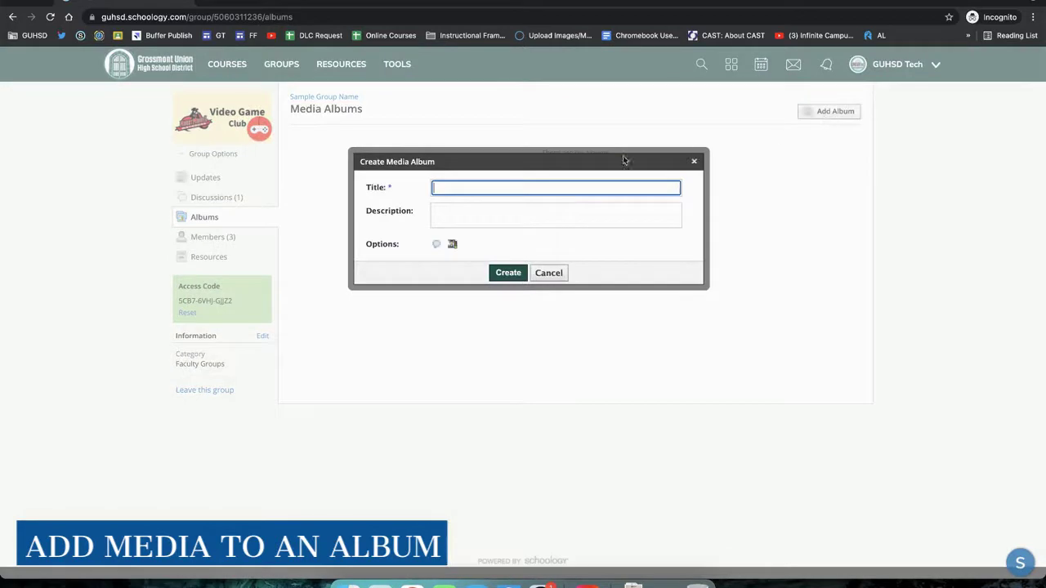
pyautogui.write('Samp')
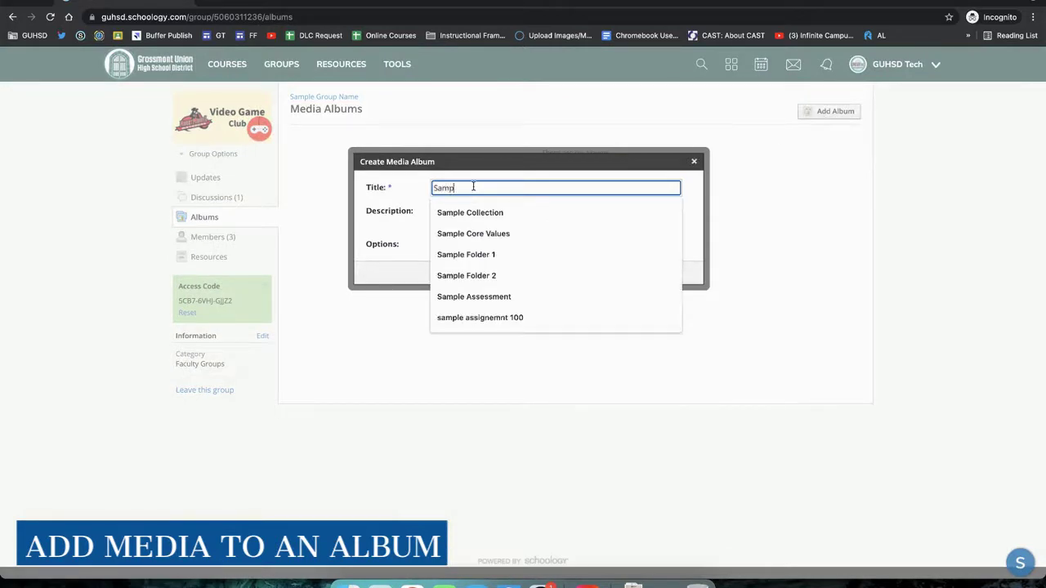
pyautogui.write('le Album')
pyautogui.press('Tab')
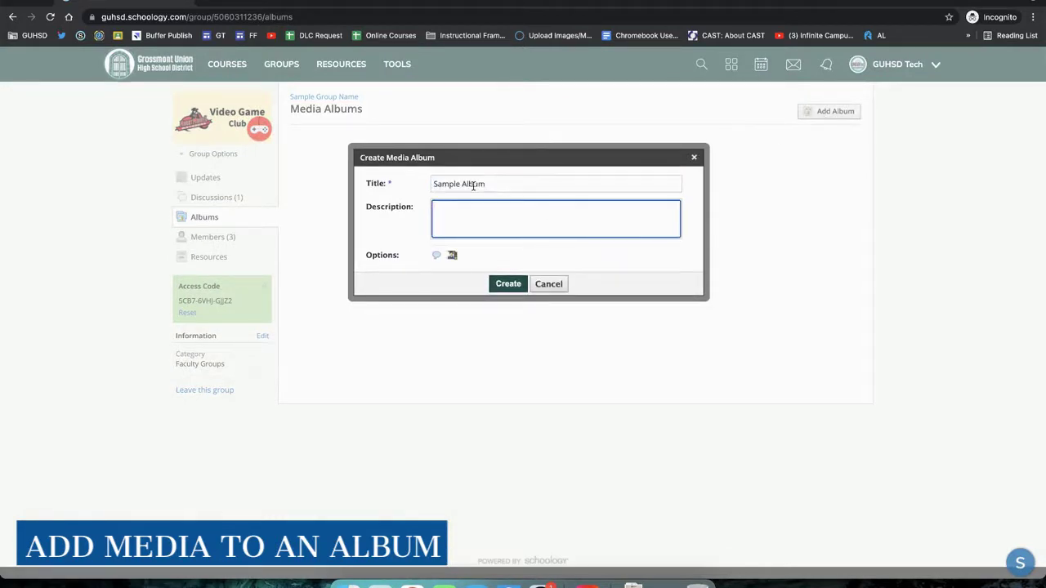
pyautogui.write('Optional description')
# Enable comments on the album and let students as well as instructors add media.
pyautogui.click(514, 244)
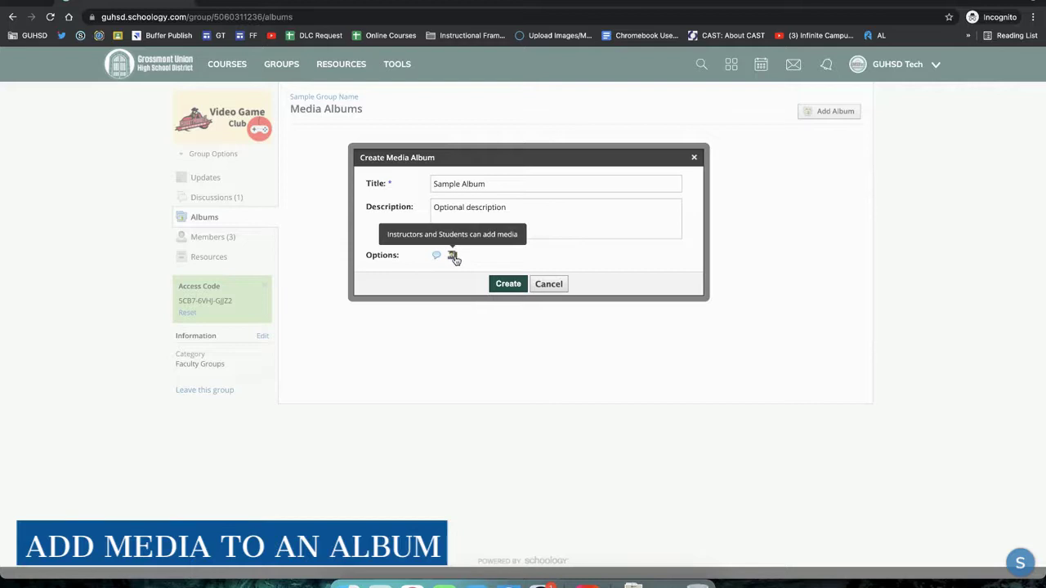
pyautogui.click(454, 256)
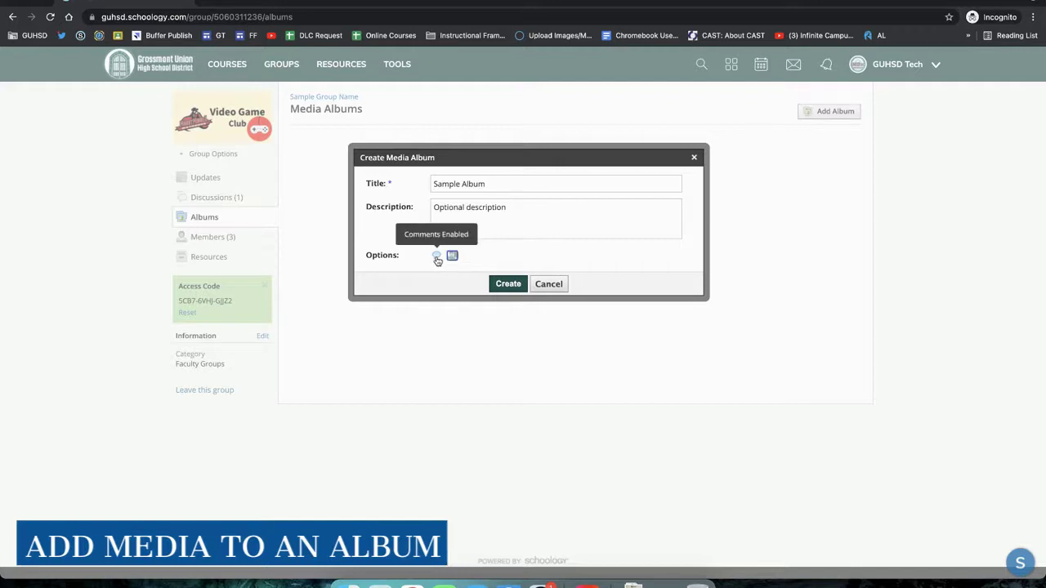
pyautogui.click(437, 258)
pyautogui.click(437, 258)
pyautogui.click(452, 258)
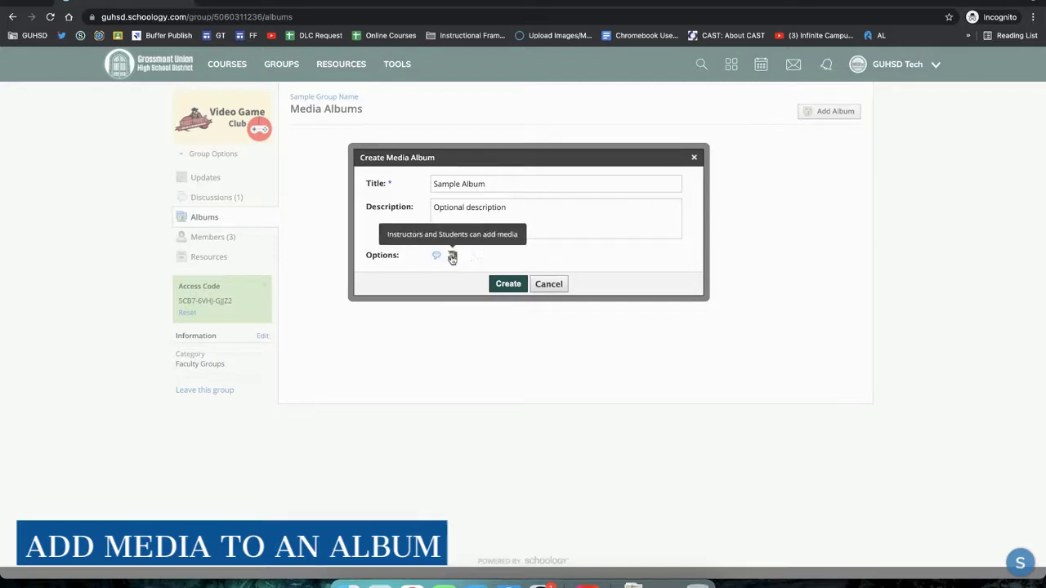
# Create the album and upload 'SGY for Counselors - Mod 3 Lesson 2 (1).png' into it.
pyautogui.click(507, 284)
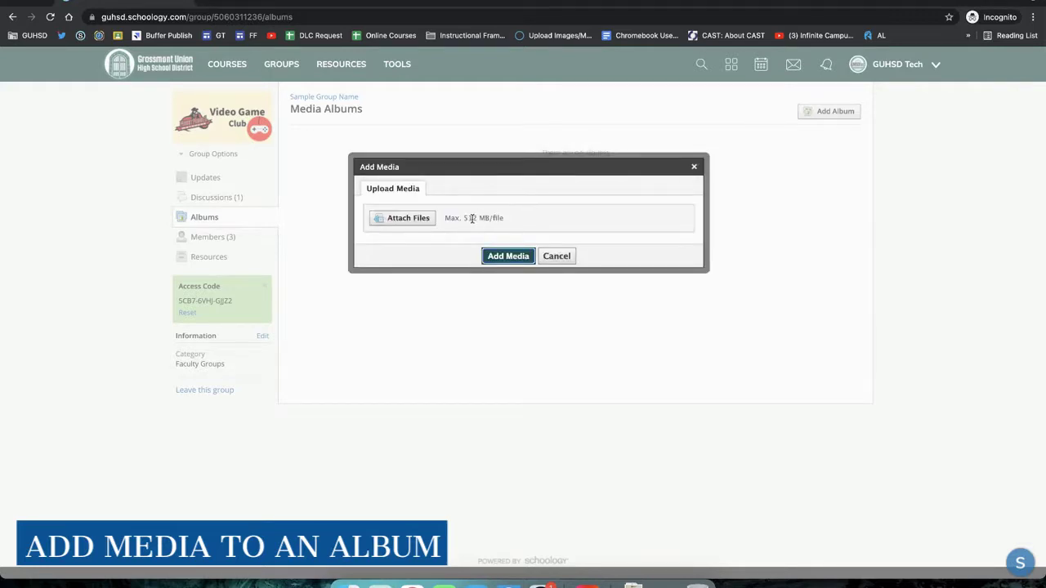
pyautogui.click(411, 223)
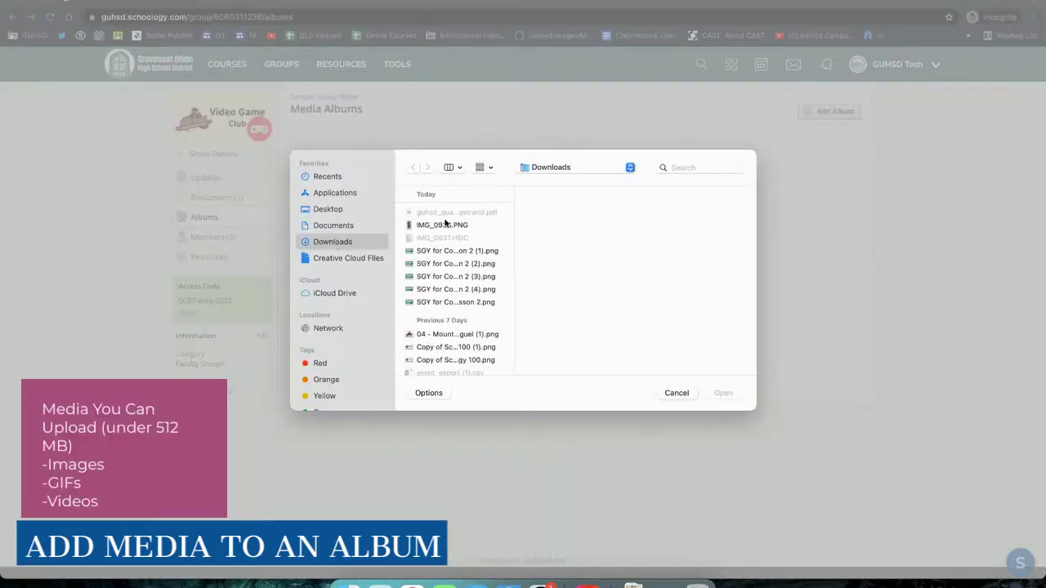
pyautogui.click(450, 251)
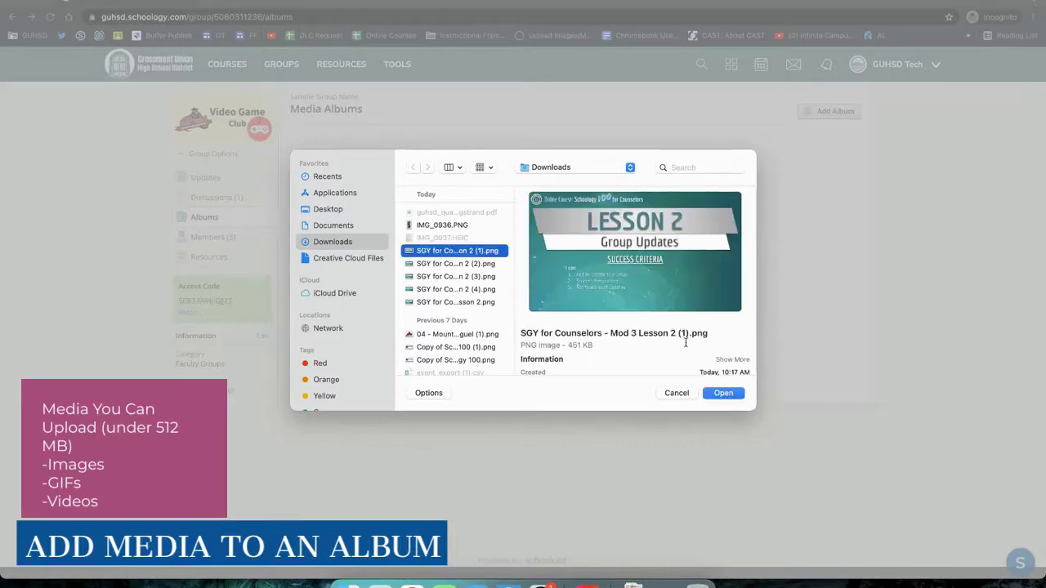
pyautogui.click(723, 393)
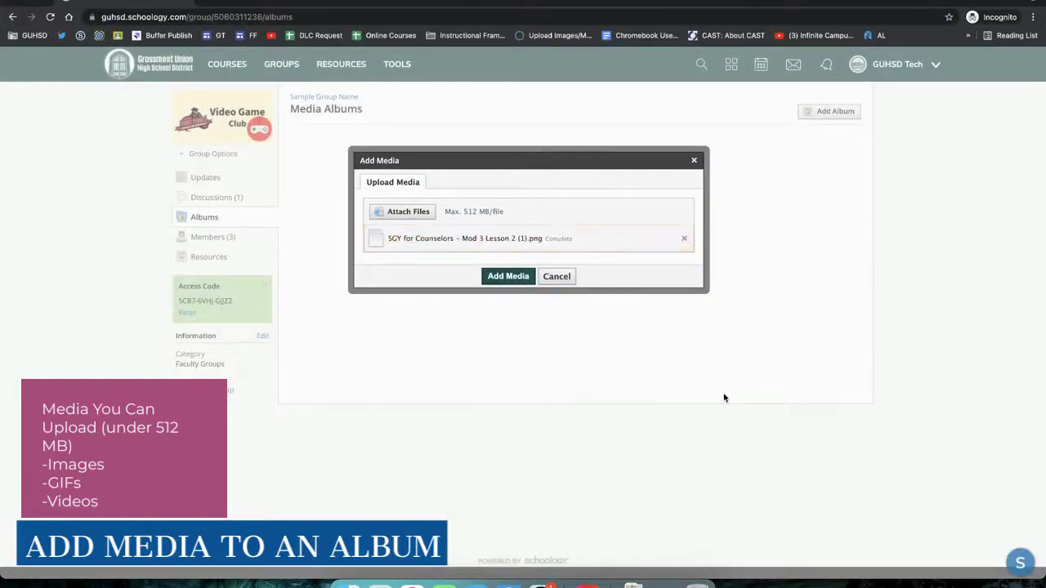
pyautogui.click(520, 276)
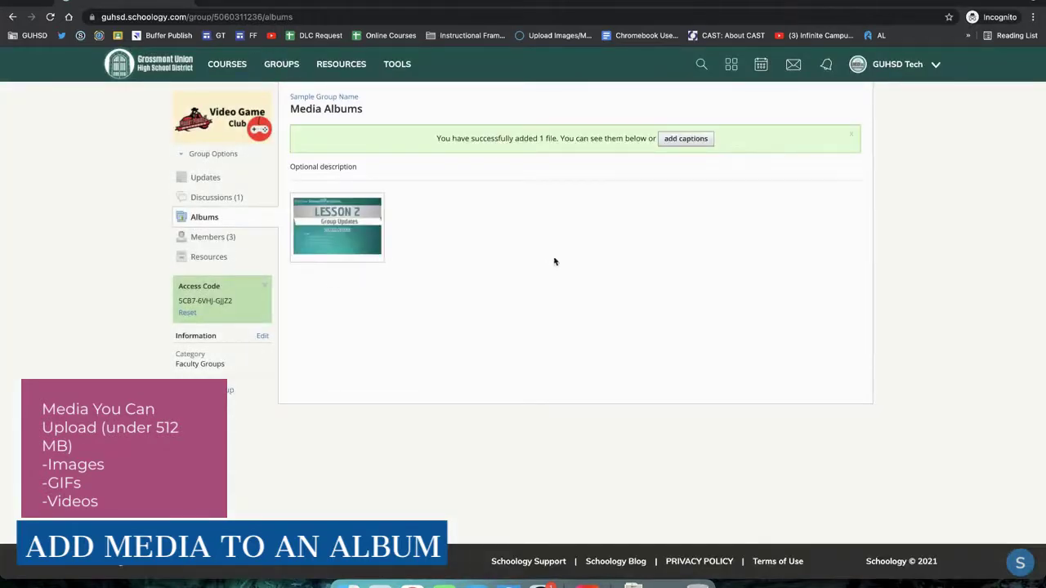
# Go back to the group's album list and open Sample Album.
pyautogui.click(206, 219)
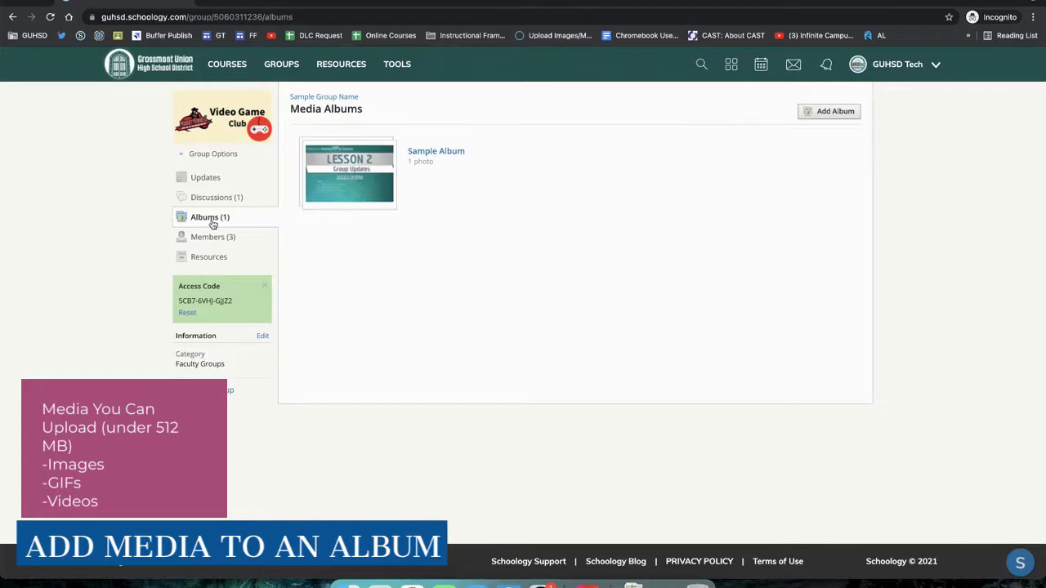
pyautogui.click(444, 152)
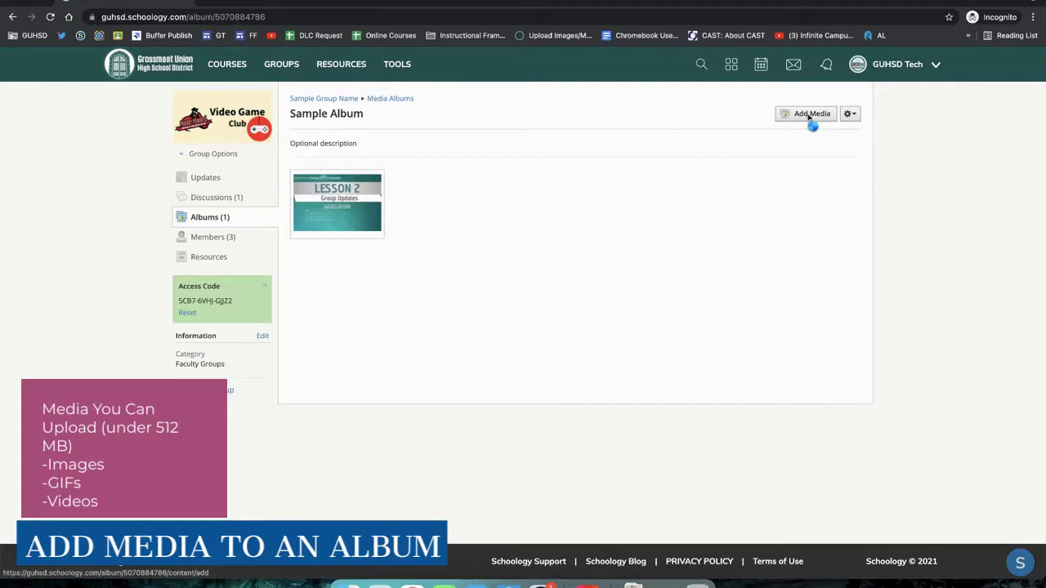
# Upload '04 - Mount Miguel (1).png' to Sample Album as its second image.
pyautogui.click(808, 116)
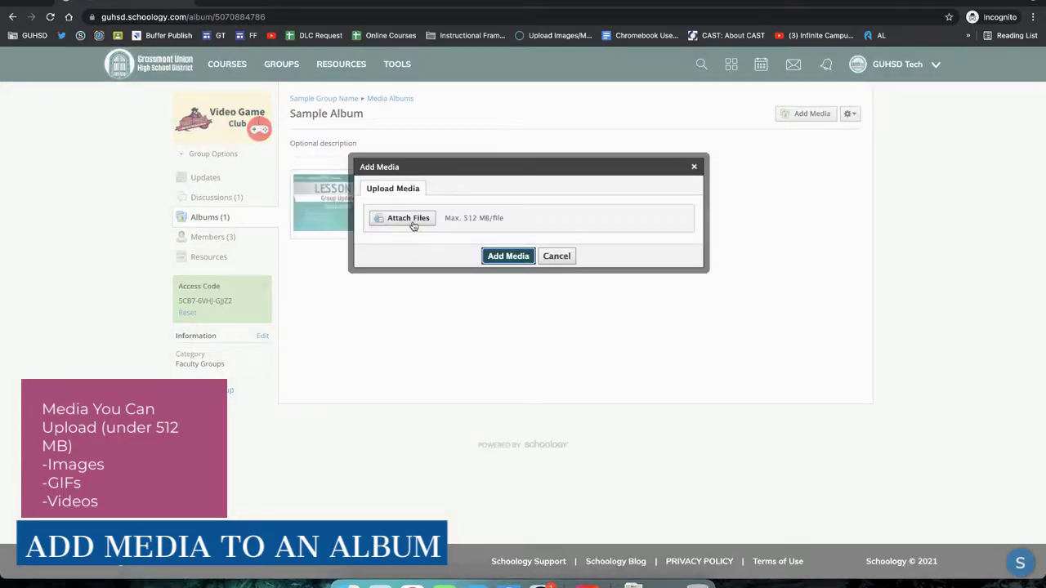
pyautogui.click(412, 219)
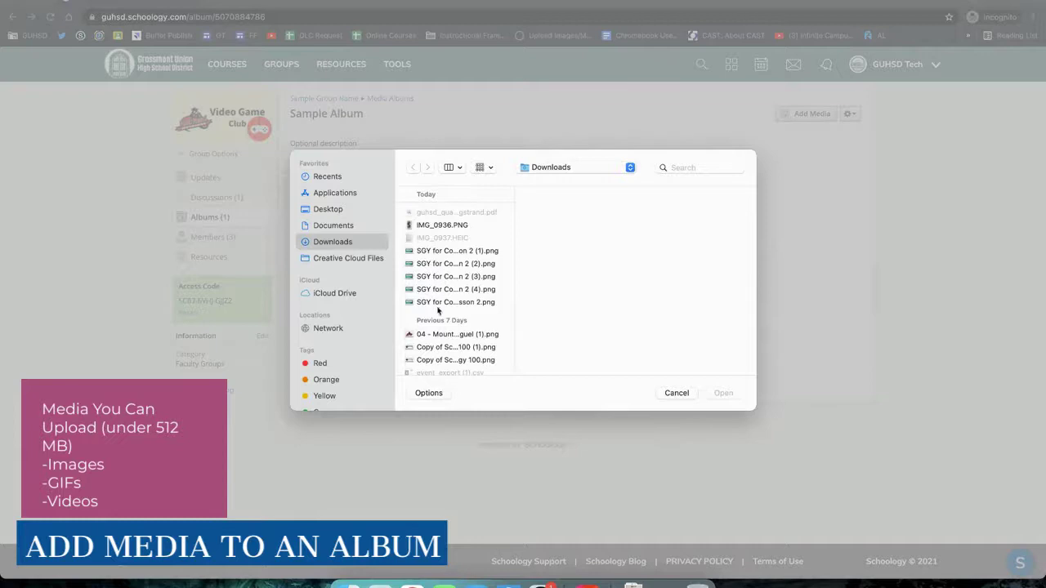
pyautogui.click(449, 334)
pyautogui.click(722, 394)
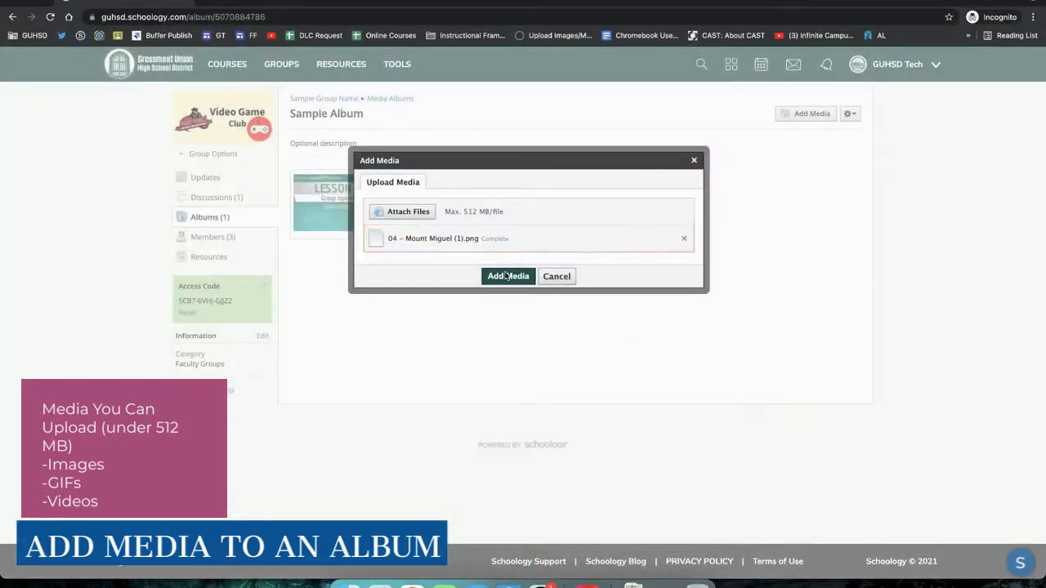
pyautogui.click(507, 276)
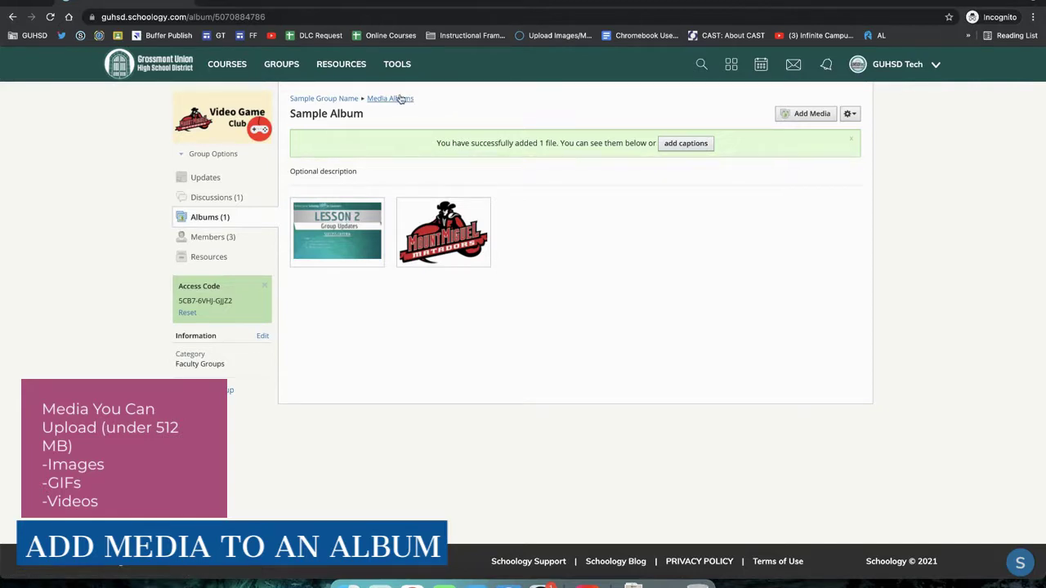
# Return to the album list, reopen Sample Album and open its gear menu.
pyautogui.click(401, 99)
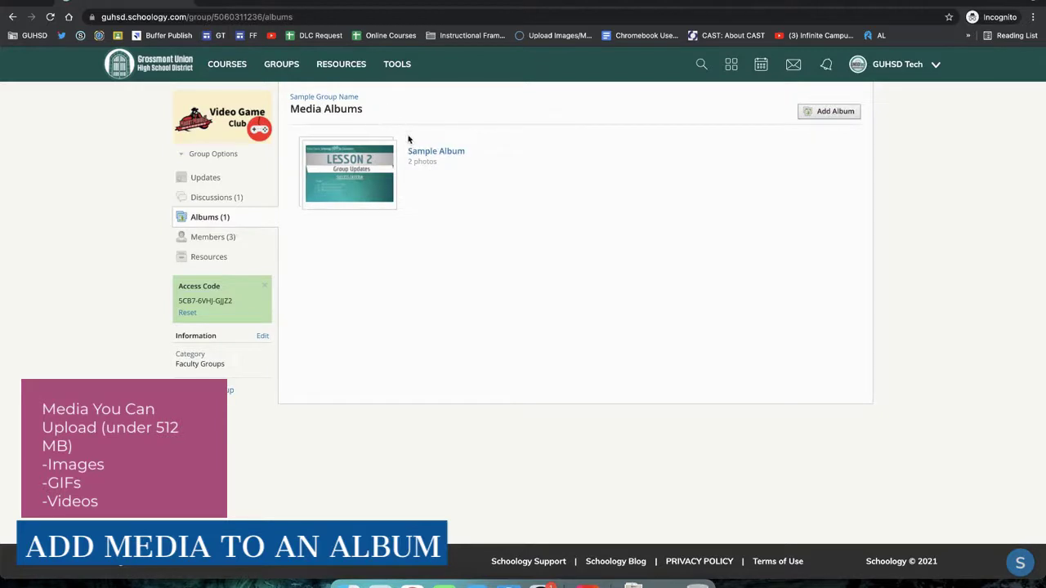
pyautogui.moveTo(411, 158)
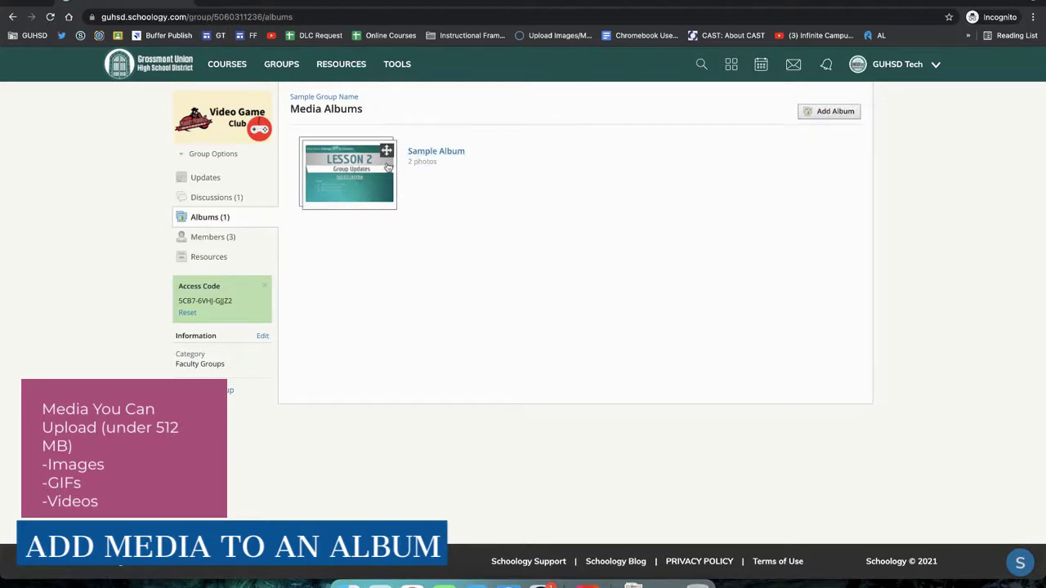
pyautogui.click(353, 166)
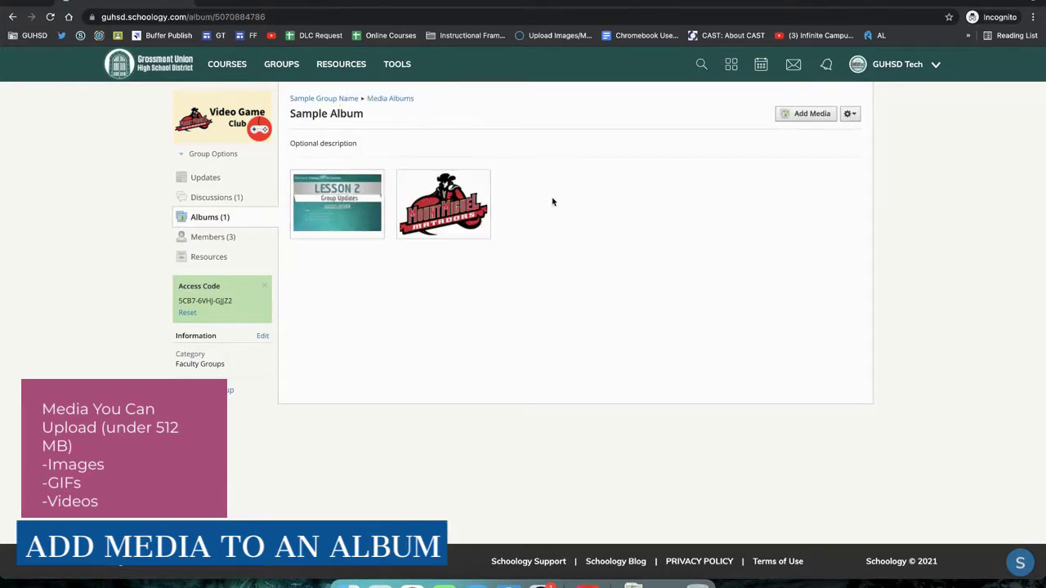
pyautogui.click(851, 116)
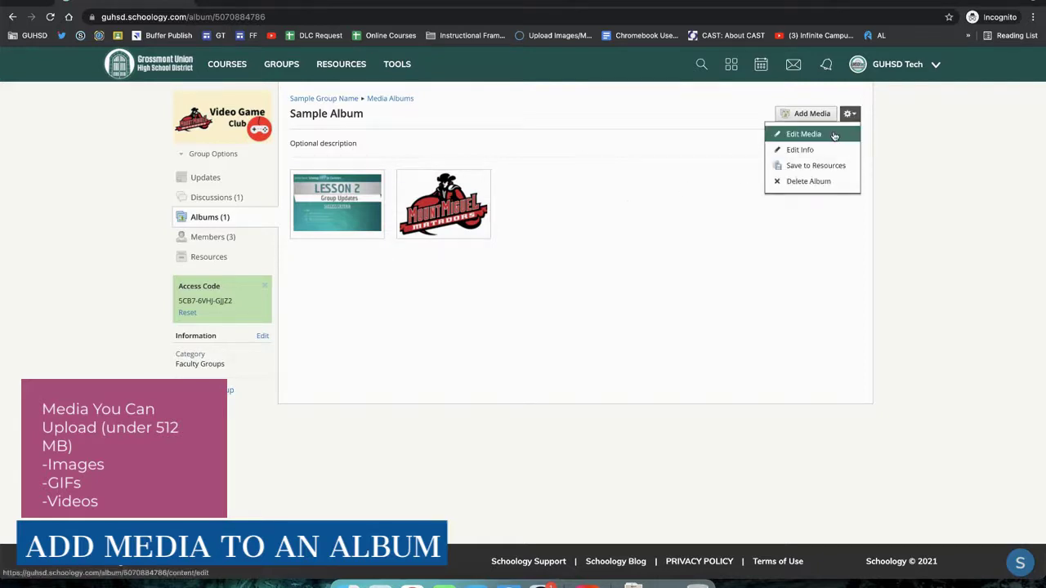
# Open Edit Media and caption the Lesson 2 image 'group dates'.
pyautogui.click(833, 134)
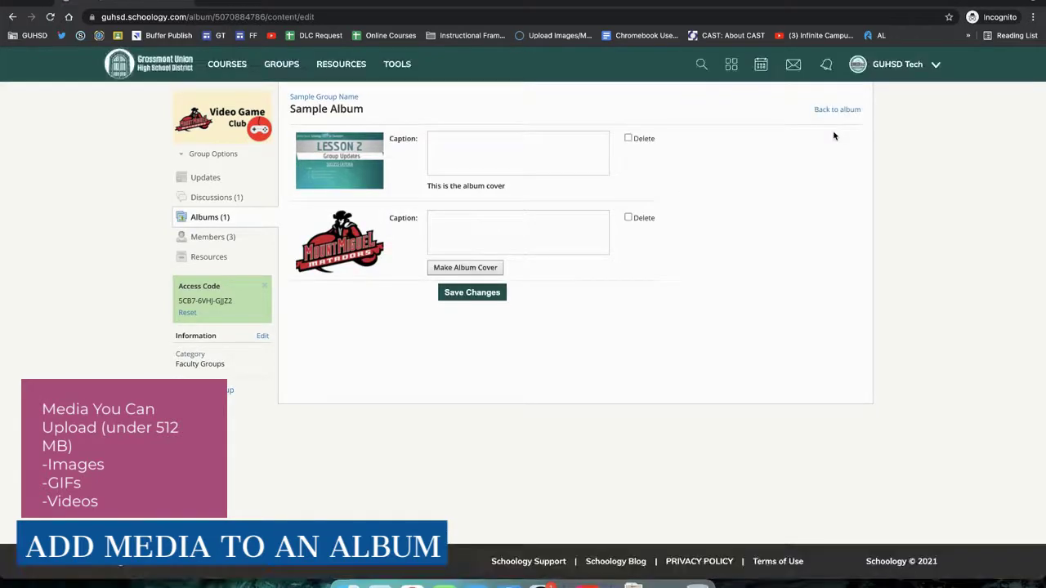
pyautogui.click(514, 135)
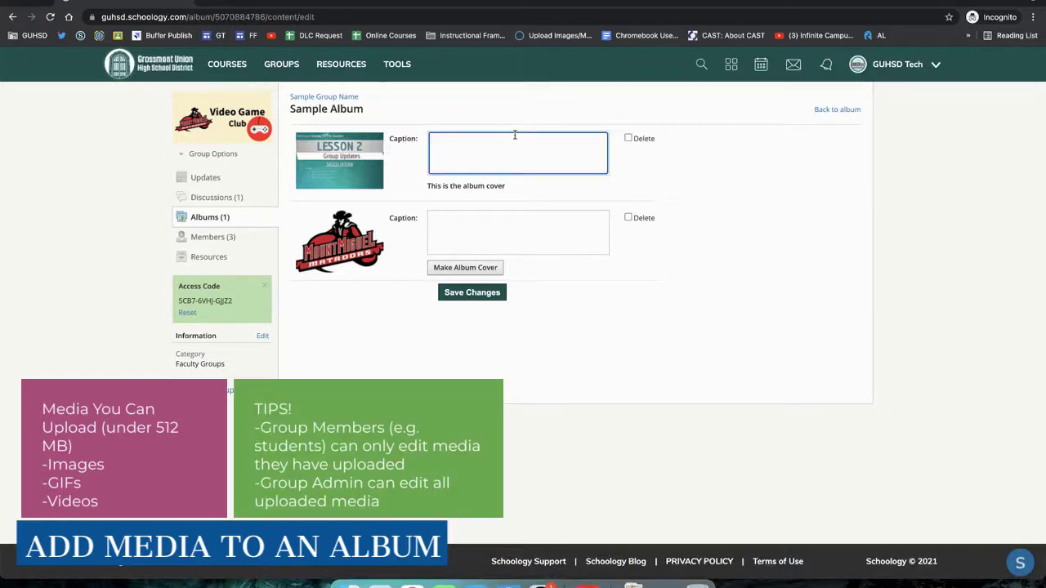
pyautogui.click(507, 226)
pyautogui.click(475, 157)
pyautogui.write('group dates')
# Caption the Mount Miguel image 'MMHS'.
pyautogui.click(469, 220)
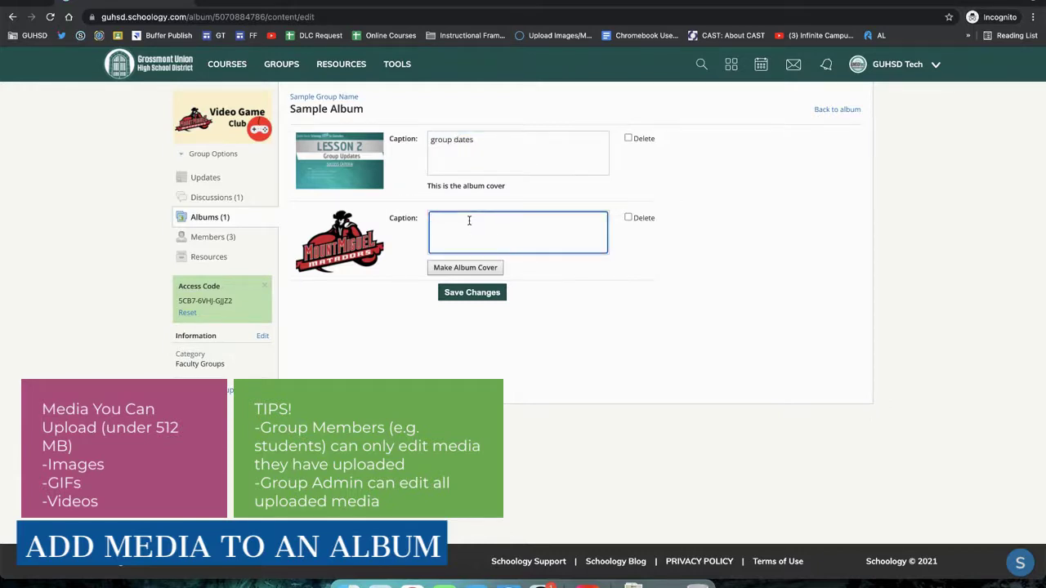
pyautogui.write('MMHS')
pyautogui.click(556, 276)
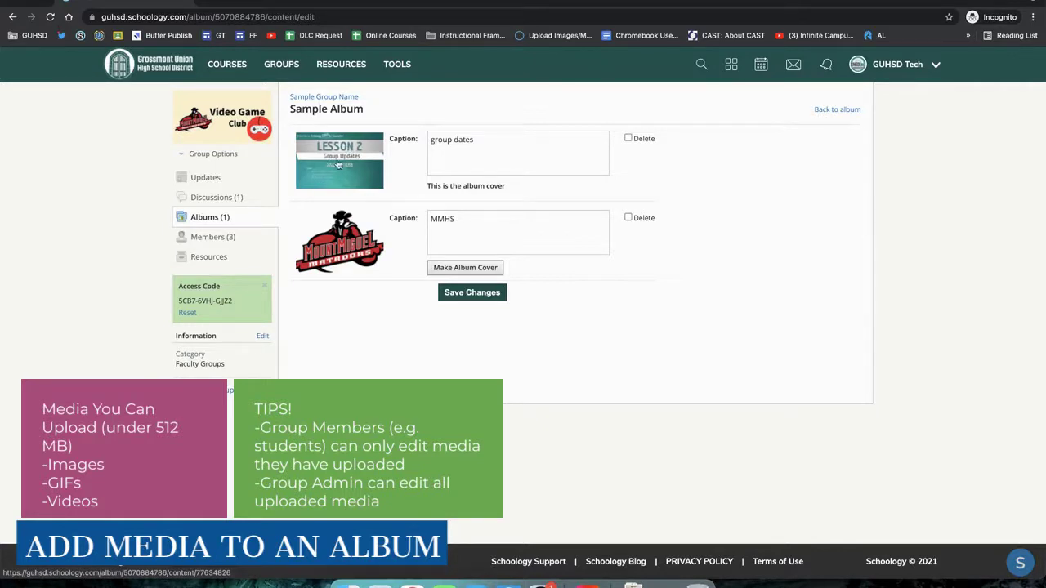
pyautogui.tripleClick(444, 183)
pyautogui.click(466, 186)
# Make the Mount Miguel image the album cover and save the change.
pyautogui.click(447, 272)
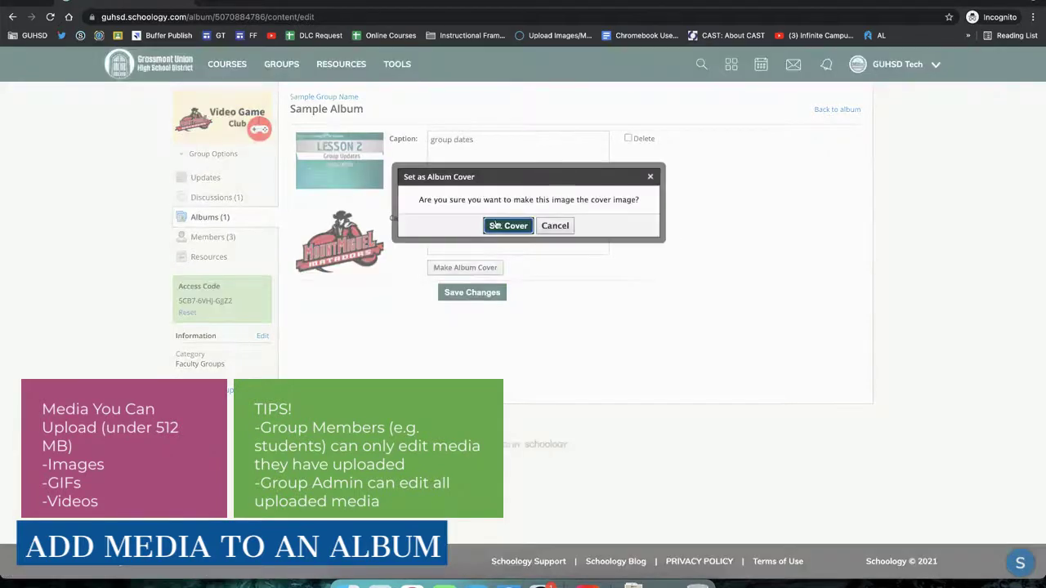
pyautogui.click(502, 223)
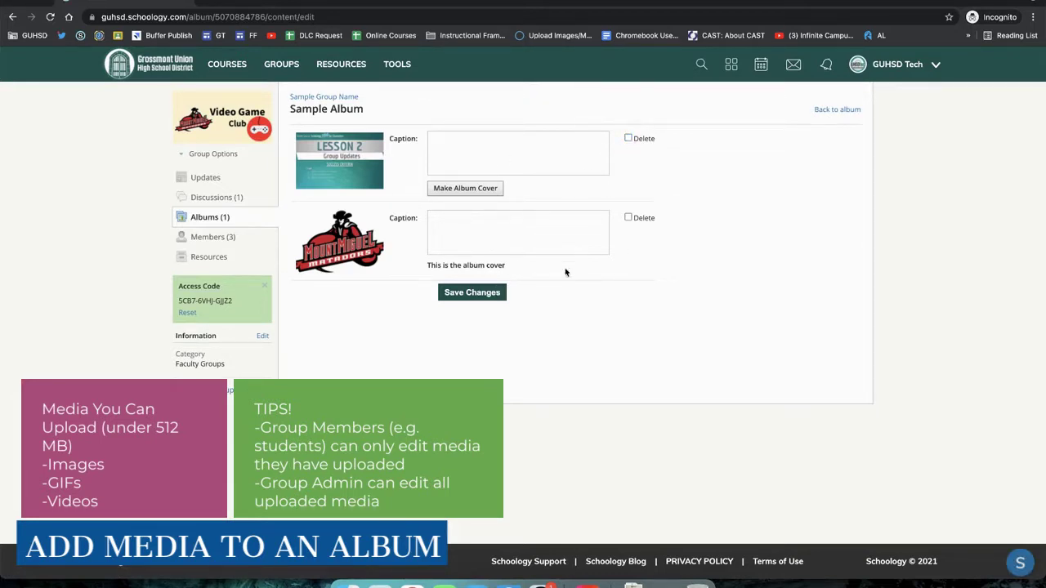
pyautogui.click(475, 294)
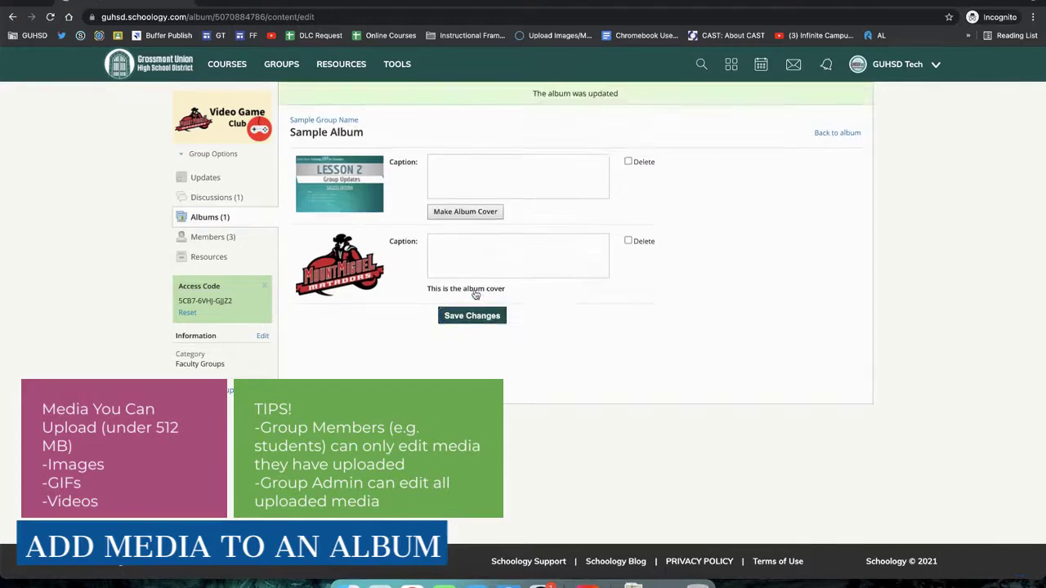
# Re-enter the captions 'group dates' and 'MMHS' for the two images and save them.
pyautogui.click(454, 176)
pyautogui.write('group dates')
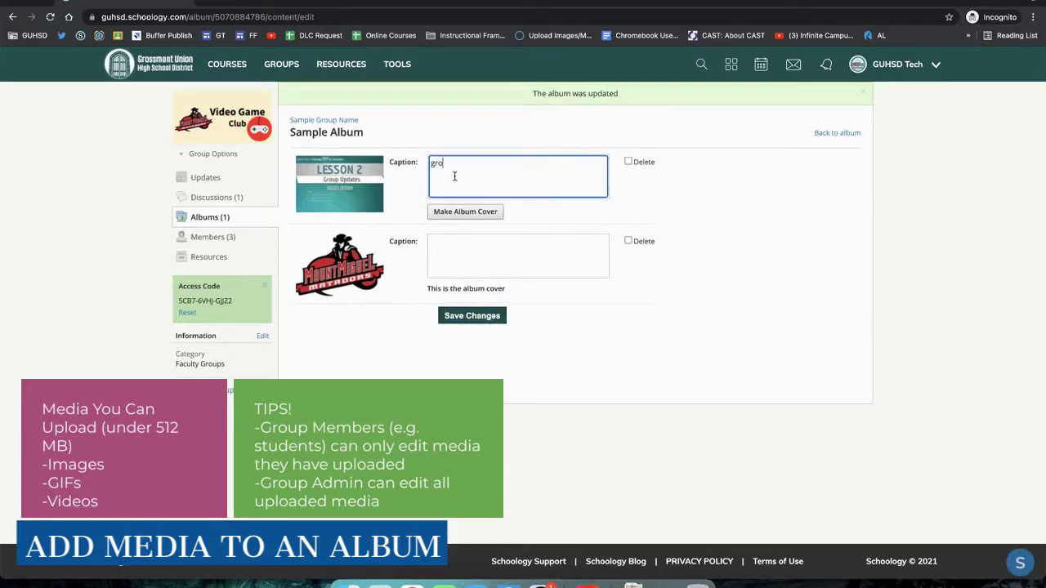
pyautogui.click(450, 256)
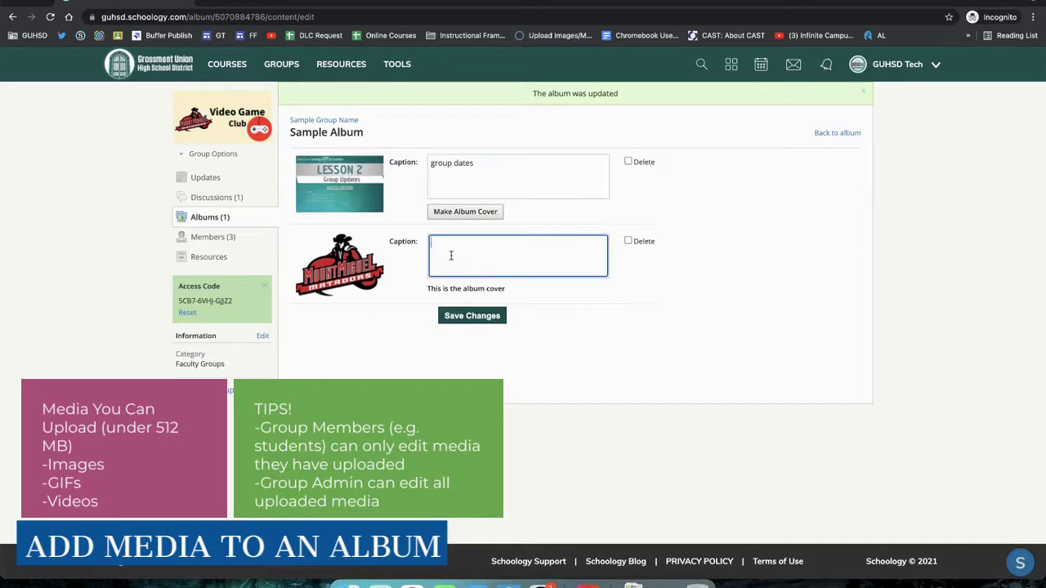
pyautogui.write('MMHS')
pyautogui.click(474, 319)
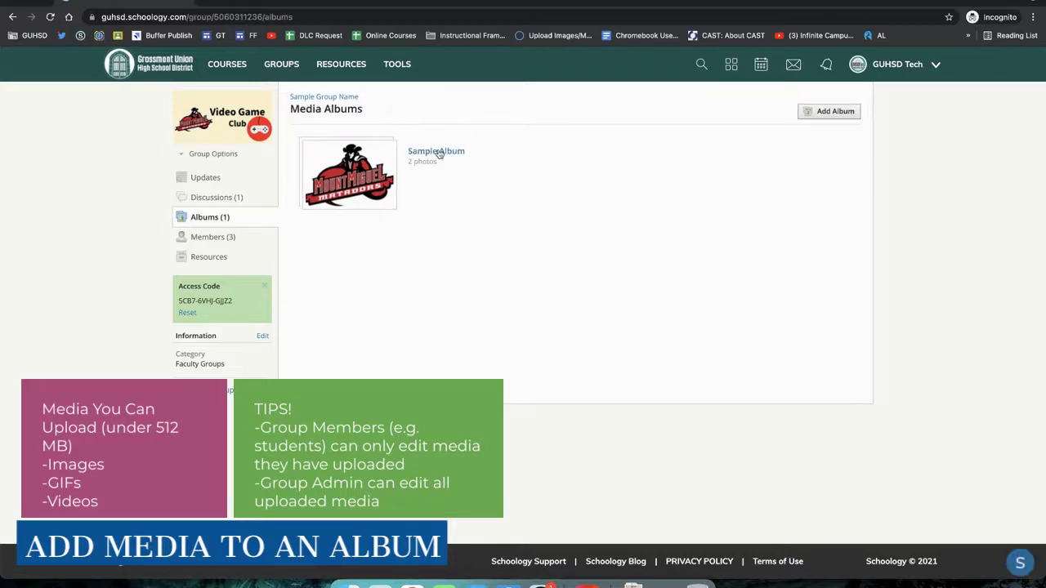
# Show all open windows with Mission Control to find the group member's browser window.
pyautogui.moveTo(425, 158)
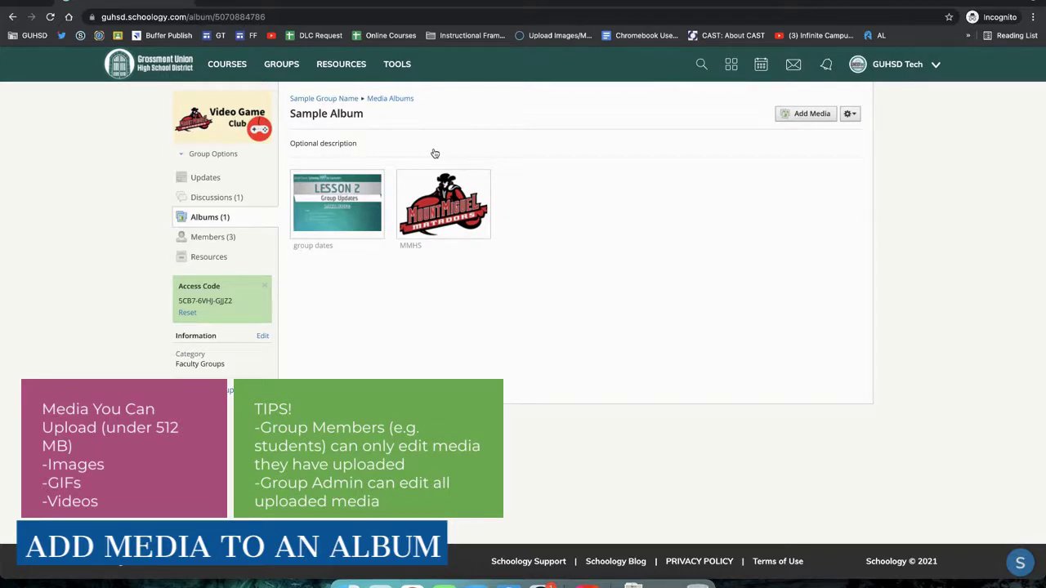
pyautogui.moveTo(427, 228)
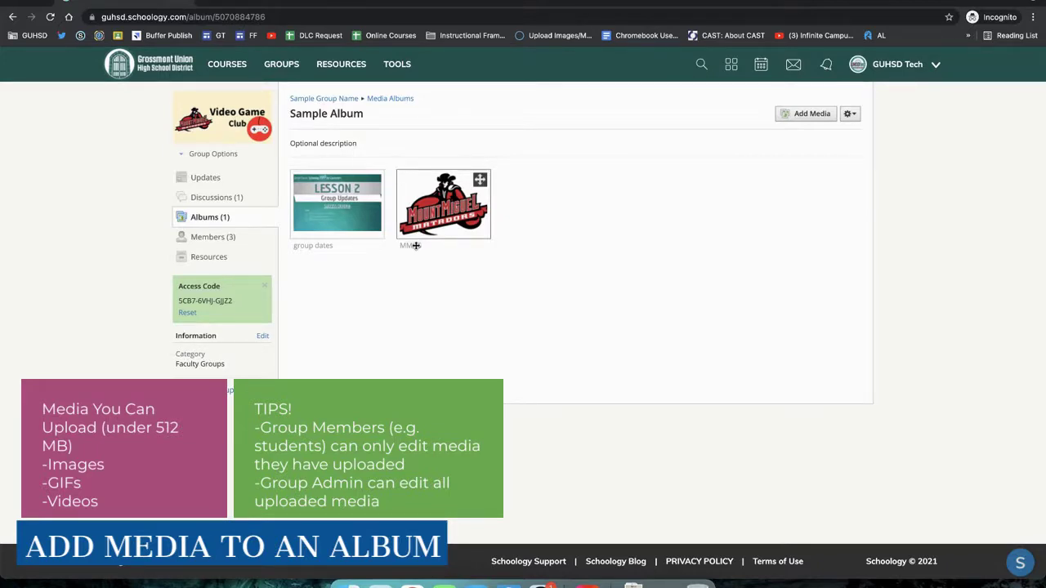
pyautogui.moveTo(369, 239)
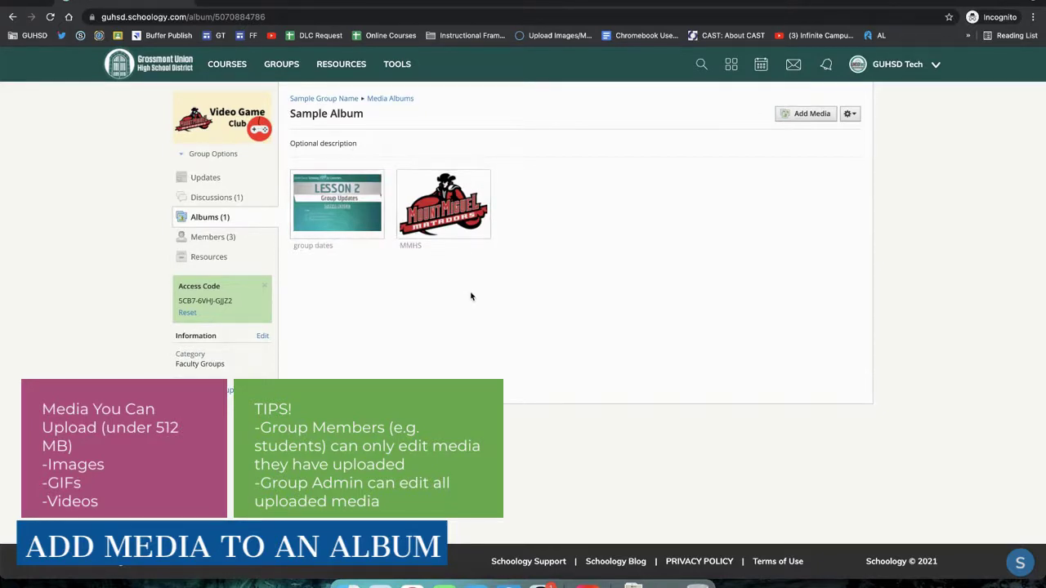
pyautogui.hotkey('ctrl', 'Up')
# In the member's window, go to Sample Group Name's Sample Album and start adding media.
pyautogui.click(485, 216)
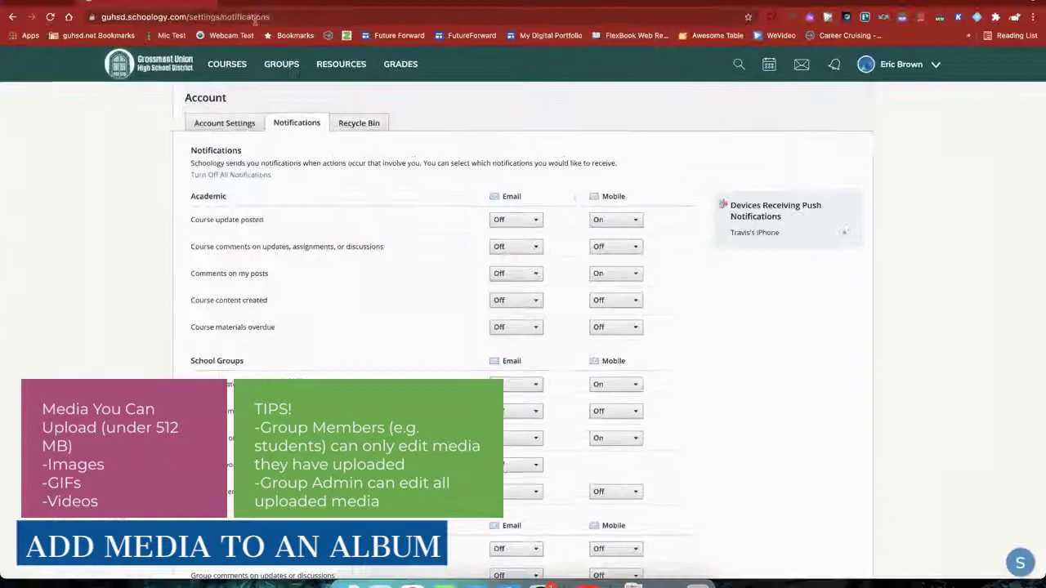
pyautogui.click(281, 63)
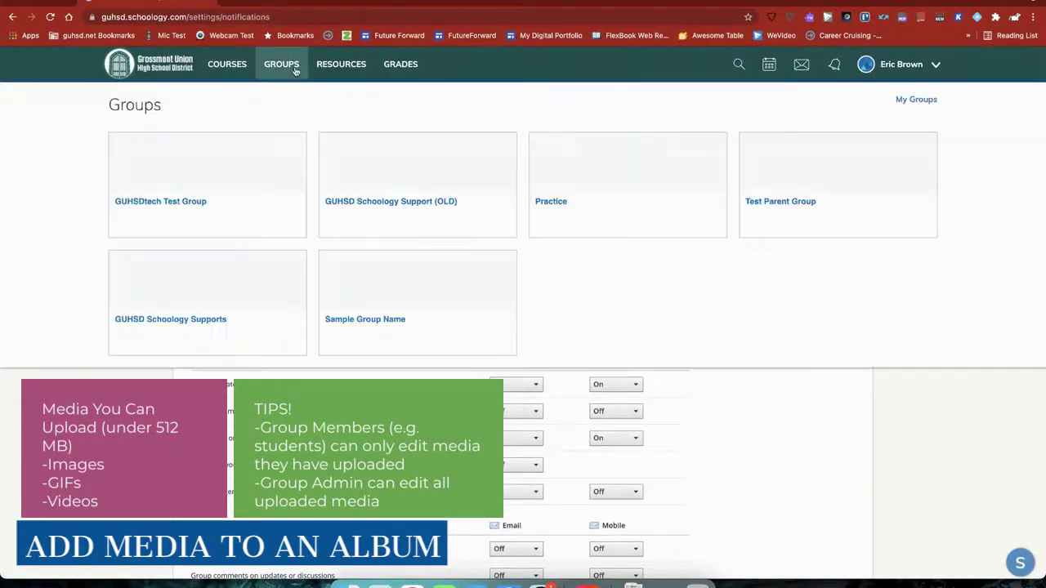
pyautogui.click(419, 289)
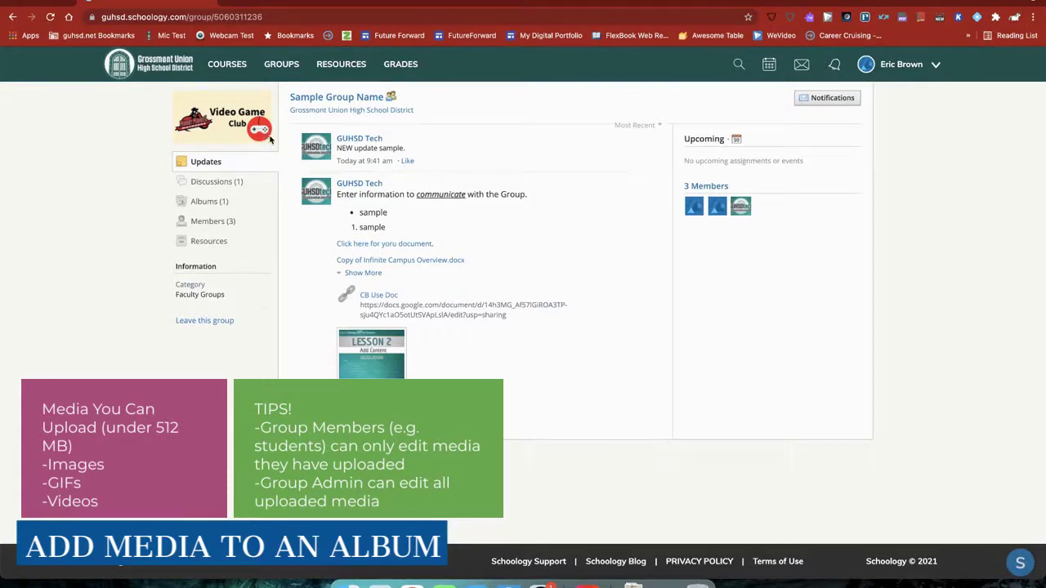
pyautogui.click(204, 208)
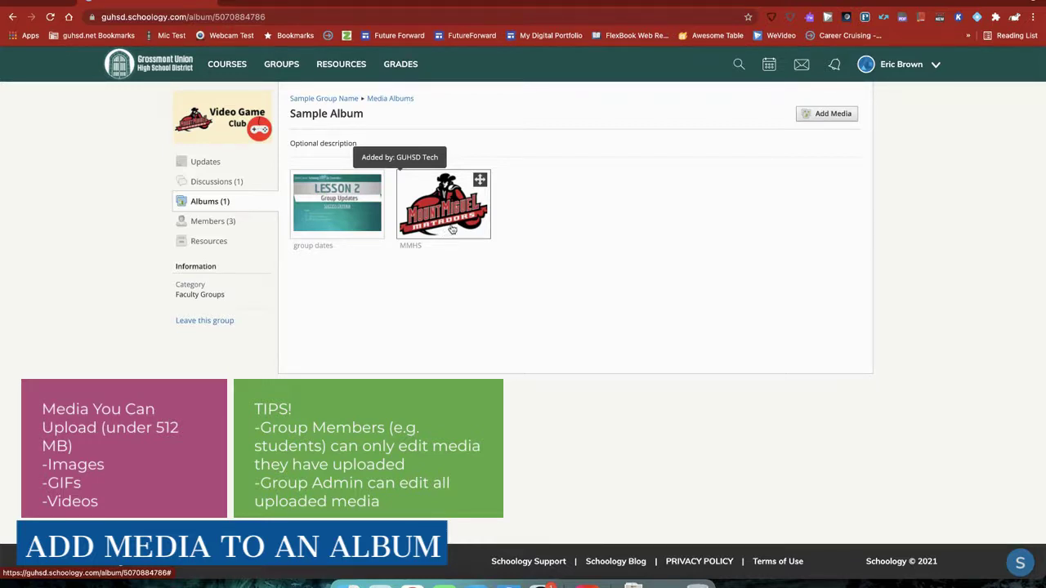
pyautogui.click(825, 114)
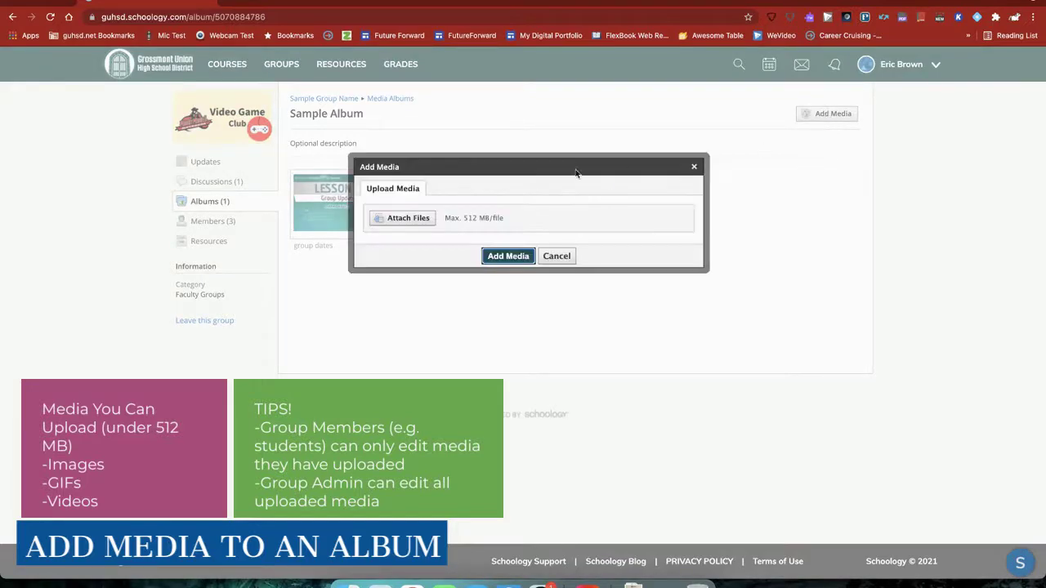
# Upload 01 - Grossmont.png from the computer and add it to Sample Album.
pyautogui.click(411, 217)
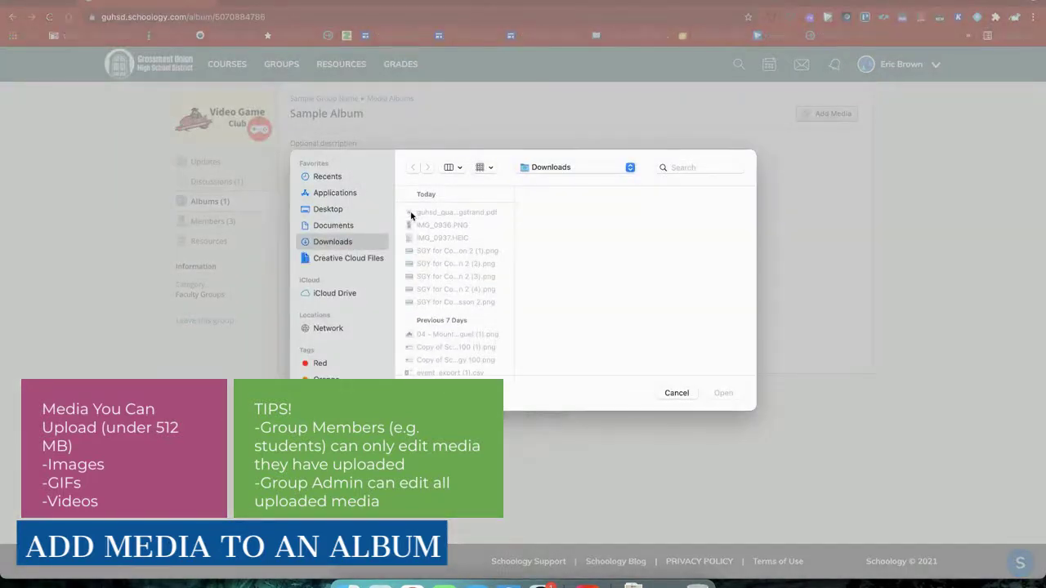
pyautogui.scroll(-5, 455, 282)
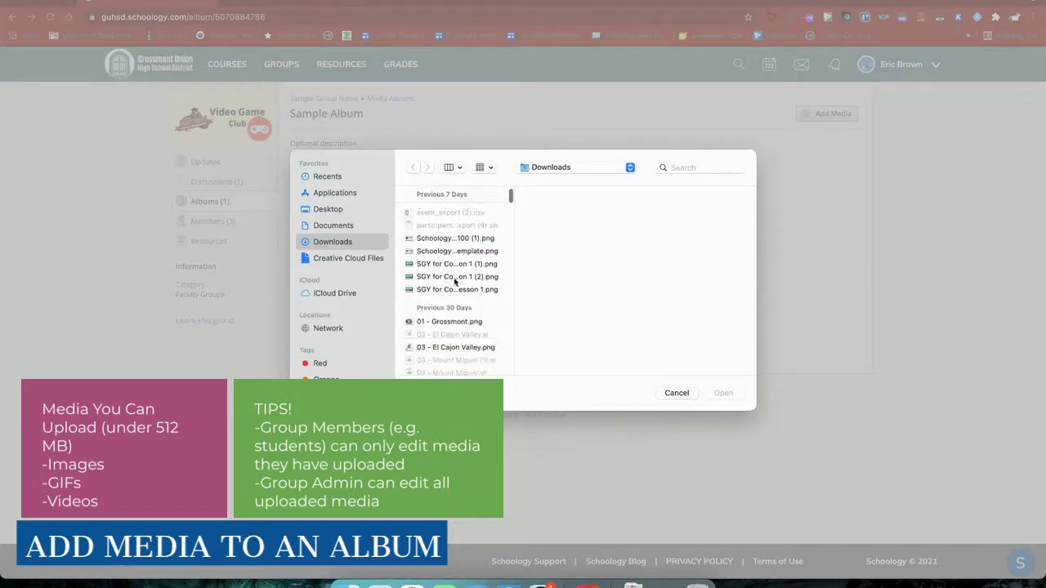
pyautogui.click(458, 330)
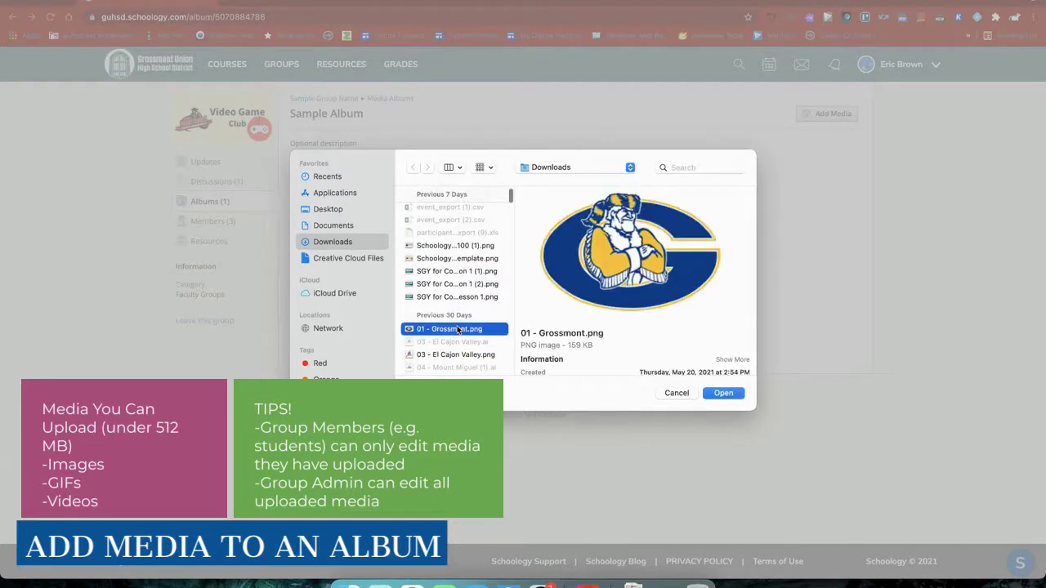
pyautogui.click(722, 394)
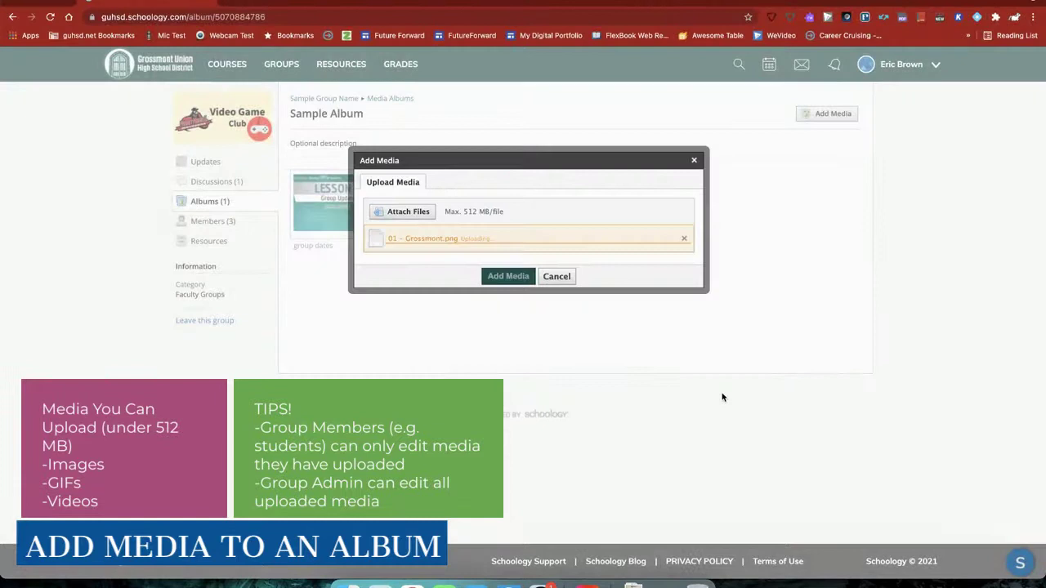
pyautogui.click(506, 276)
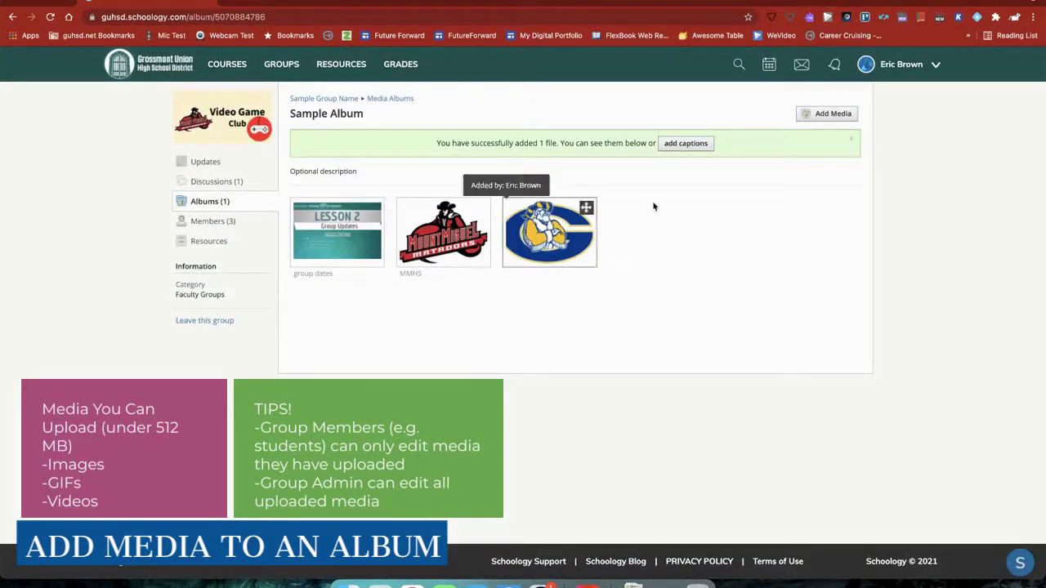
# Caption the new Grossmont image 'GHS' and return to the album thumbnails.
pyautogui.click(685, 143)
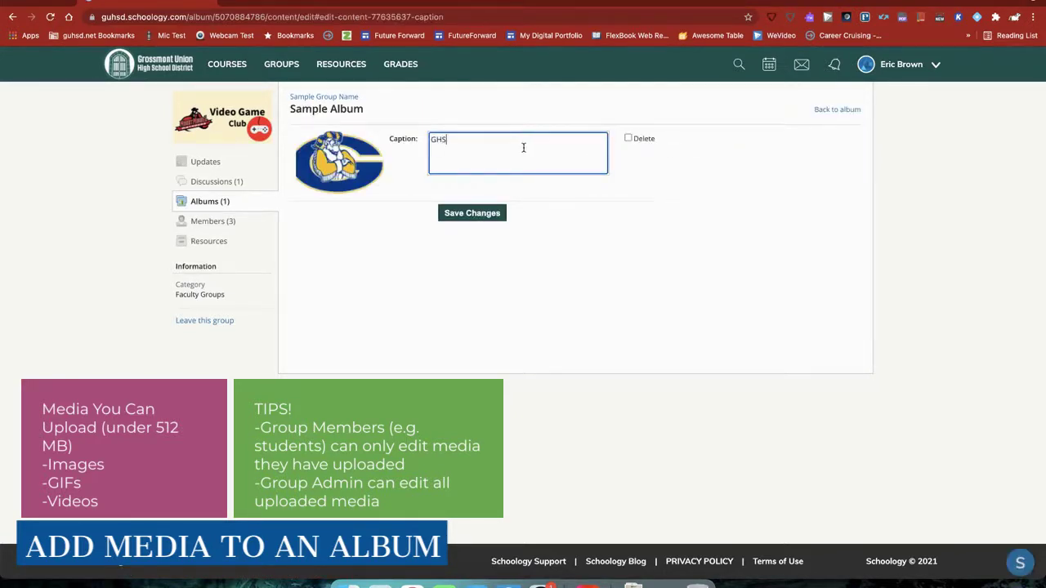
pyautogui.click(482, 213)
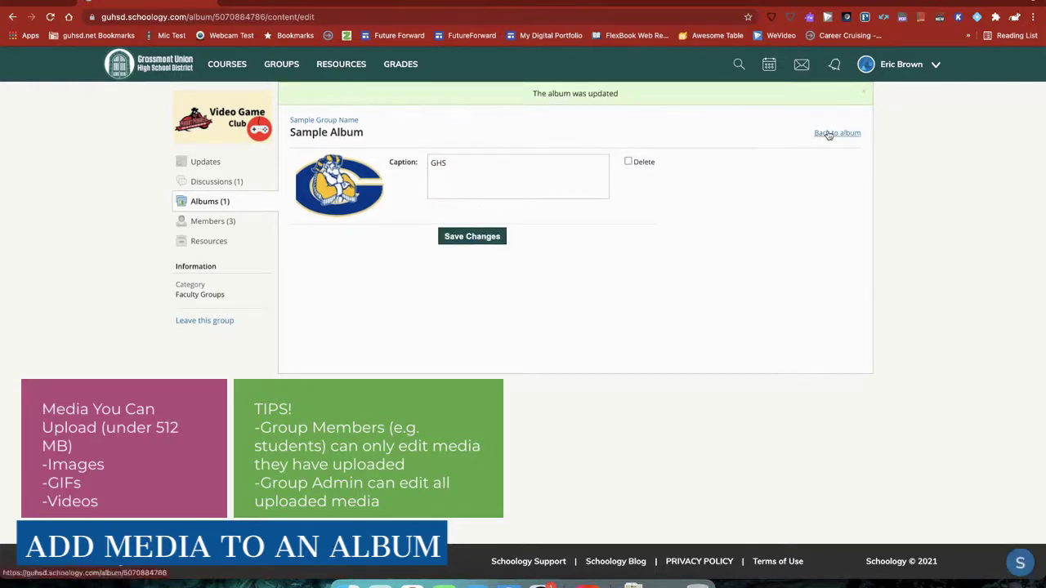
pyautogui.click(828, 134)
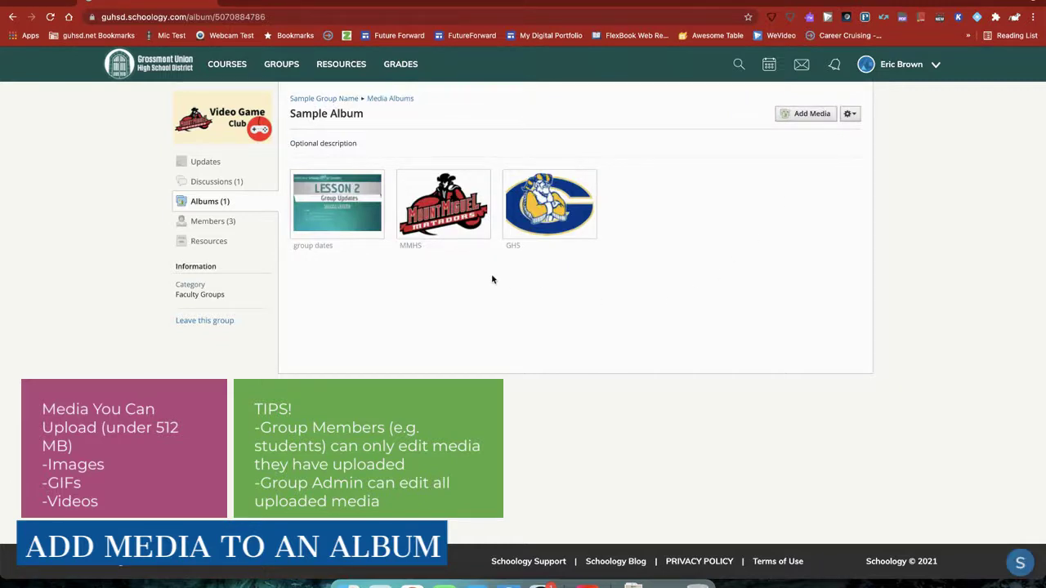
# Switch to the admin's browser window and open the GHS photo in Sample Album.
pyautogui.hotkey('ctrl', 'Up')
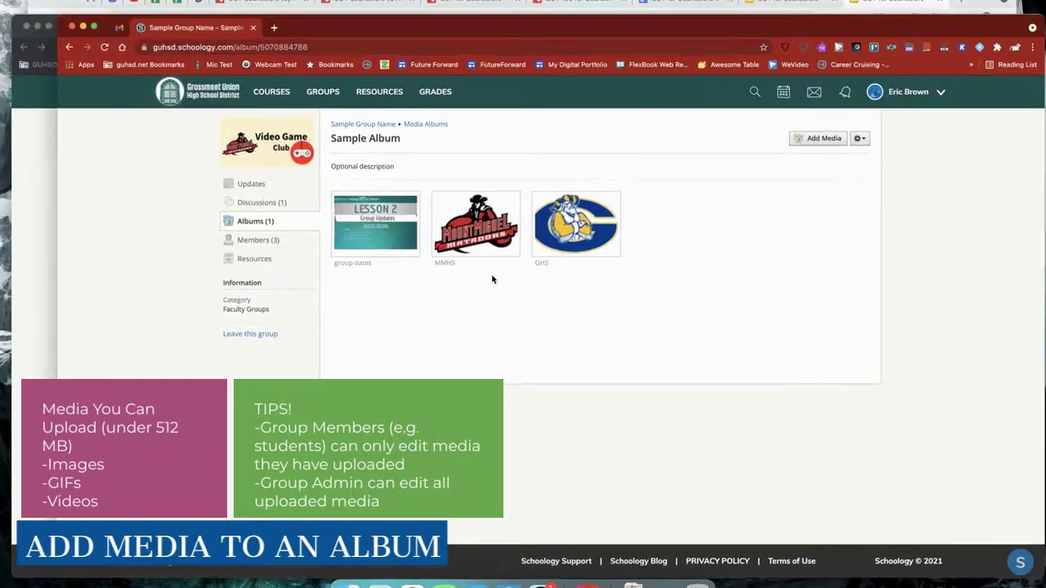
pyautogui.click(732, 392)
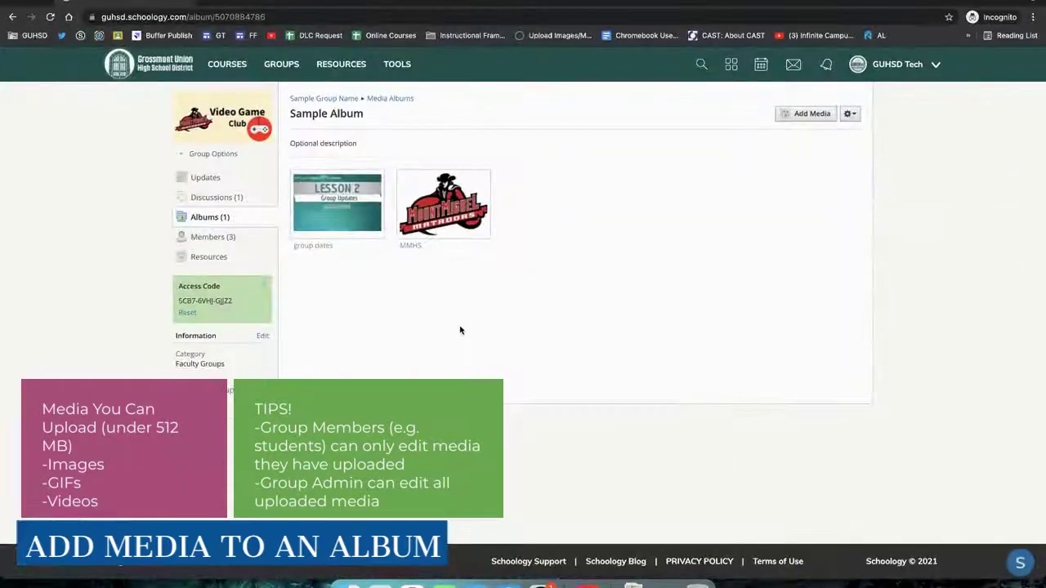
pyautogui.click(218, 217)
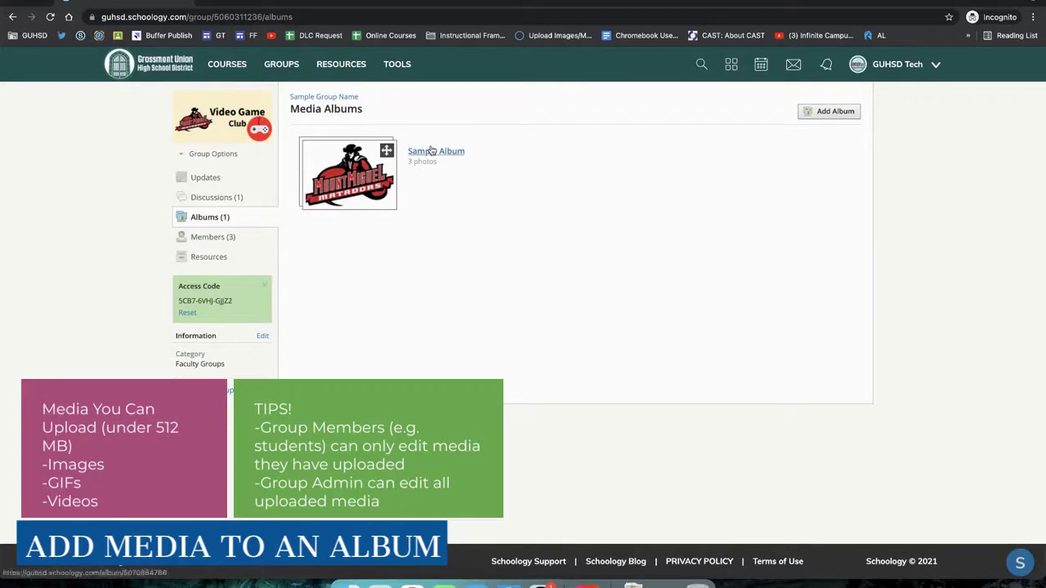
pyautogui.click(418, 153)
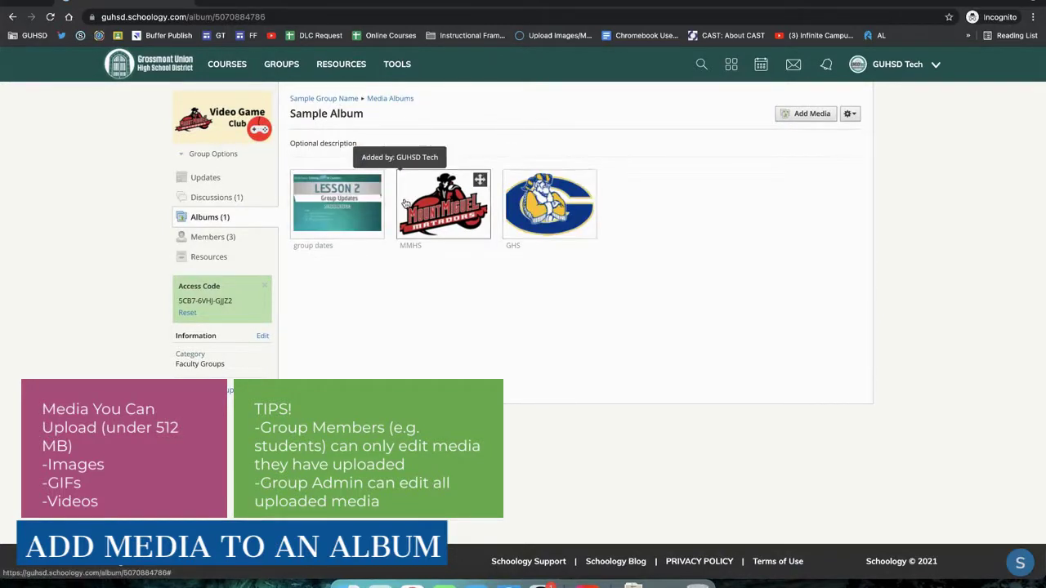
pyautogui.click(539, 211)
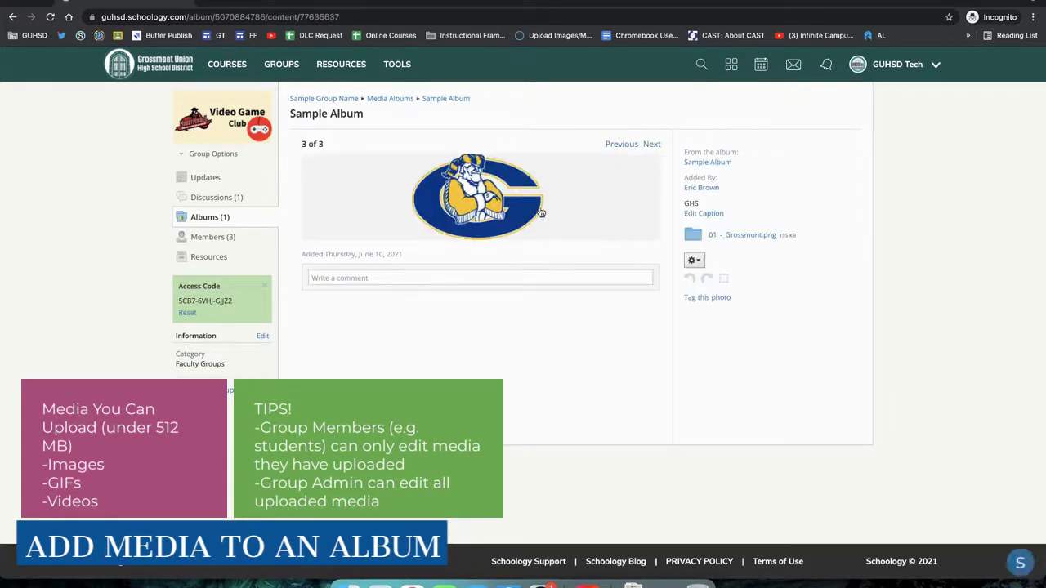
# Post the comment 'comment here' on the GHS photo, then reopen the photo from the album.
pyautogui.click(408, 277)
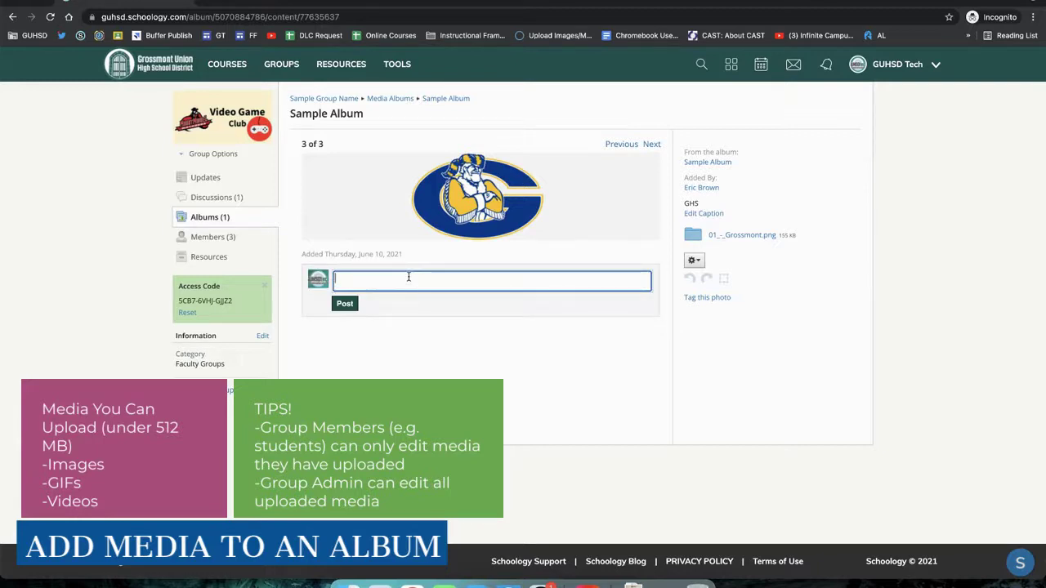
pyautogui.write('comment here')
pyautogui.click(346, 303)
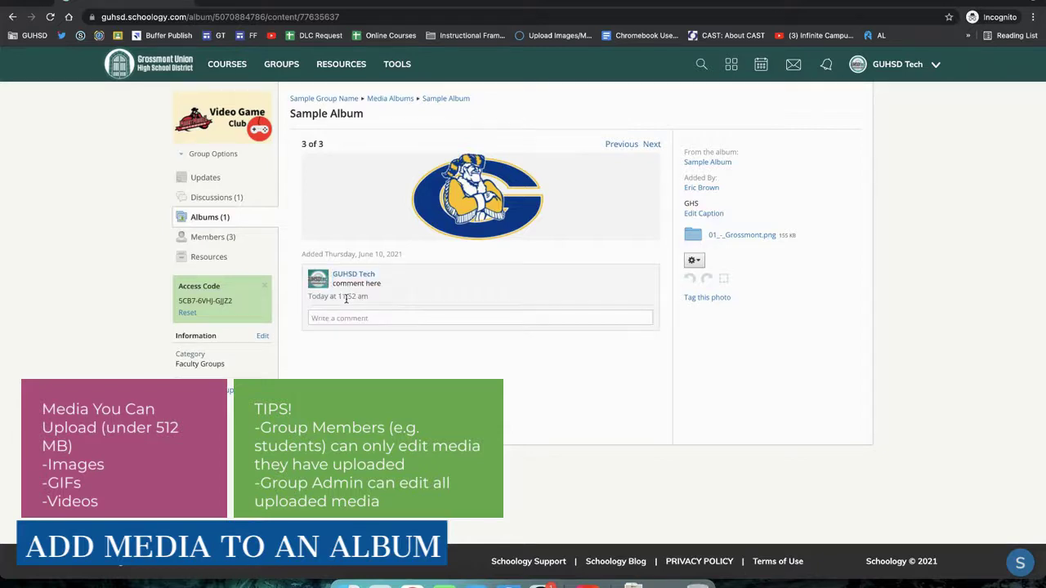
pyautogui.click(433, 100)
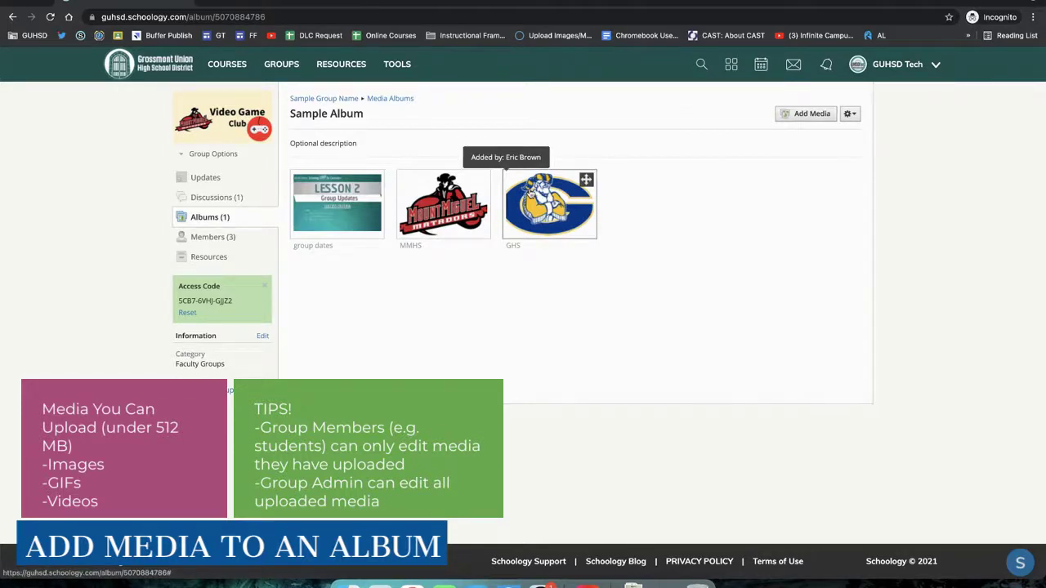
pyautogui.click(525, 206)
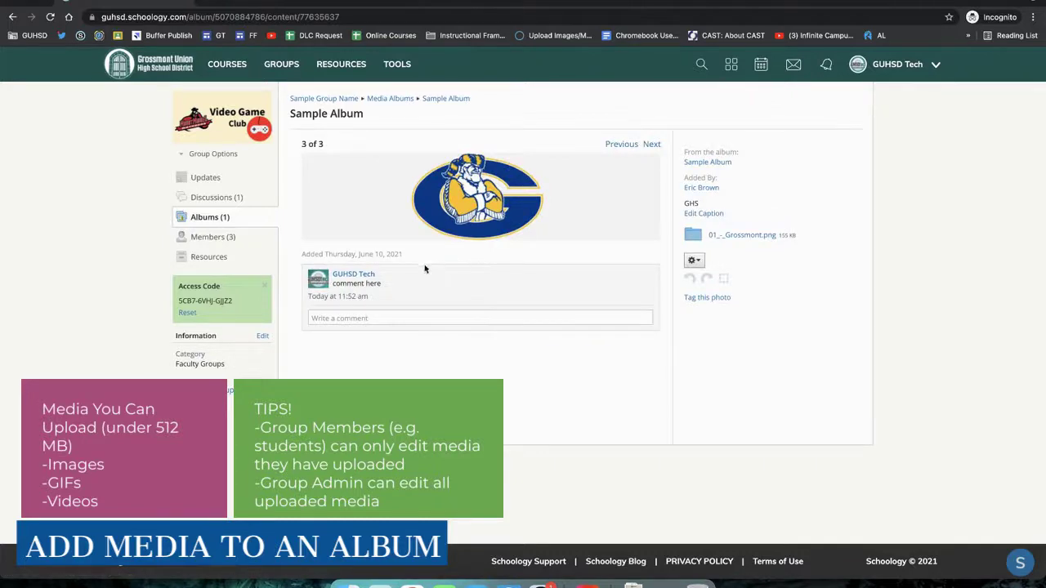
pyautogui.moveTo(373, 280)
# In the member's window, open the GHS photo showing 'comment here' and start a new comment.
pyautogui.hotkey('ctrl', 'Up')
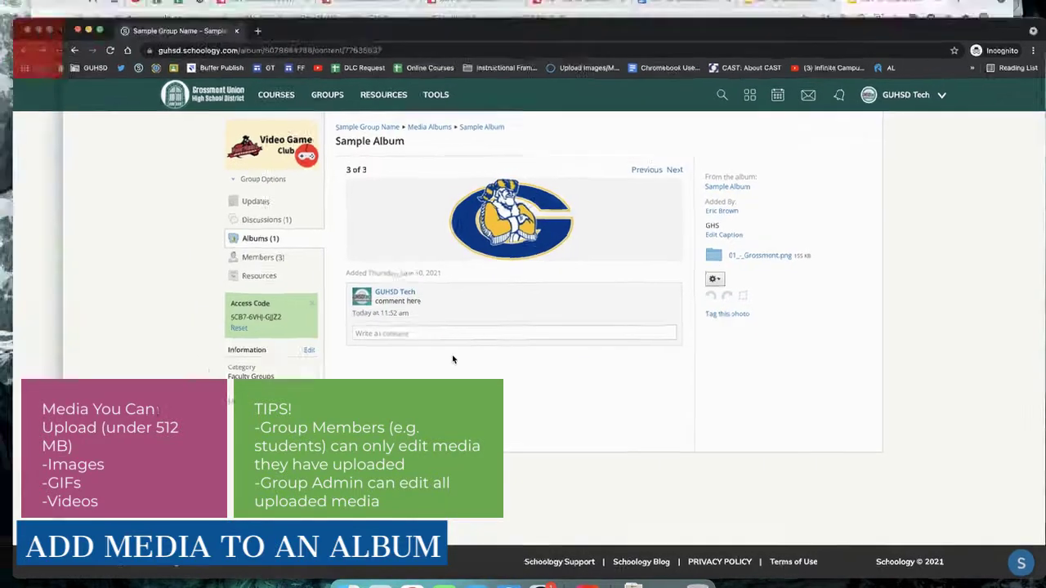
pyautogui.click(455, 358)
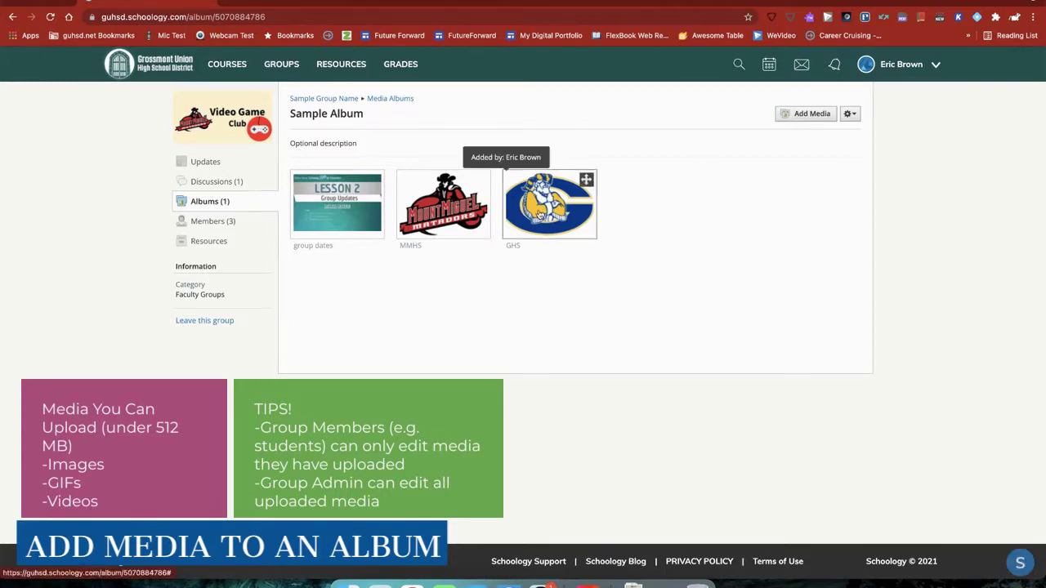
pyautogui.click(539, 214)
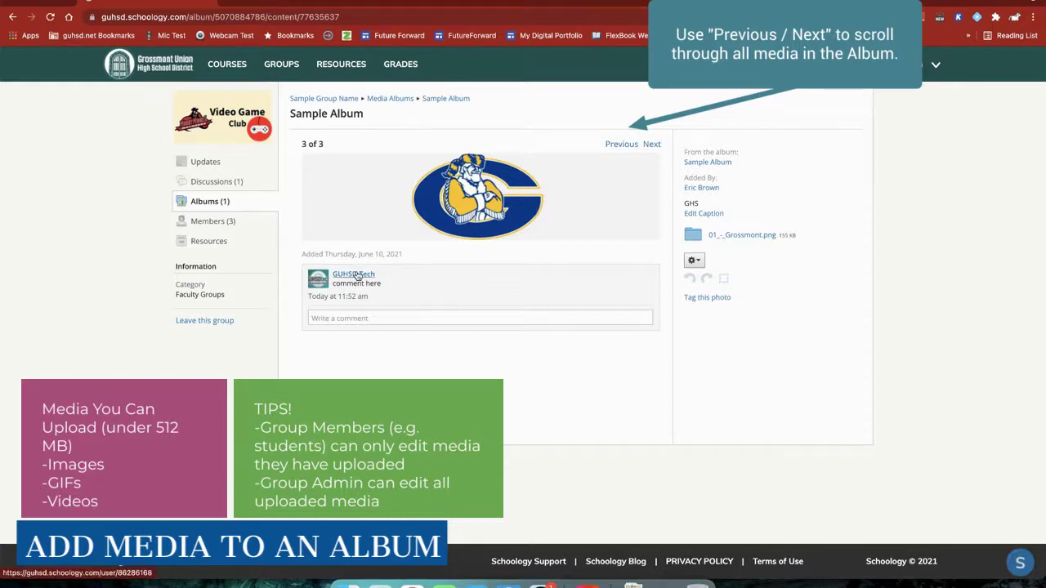
pyautogui.click(365, 317)
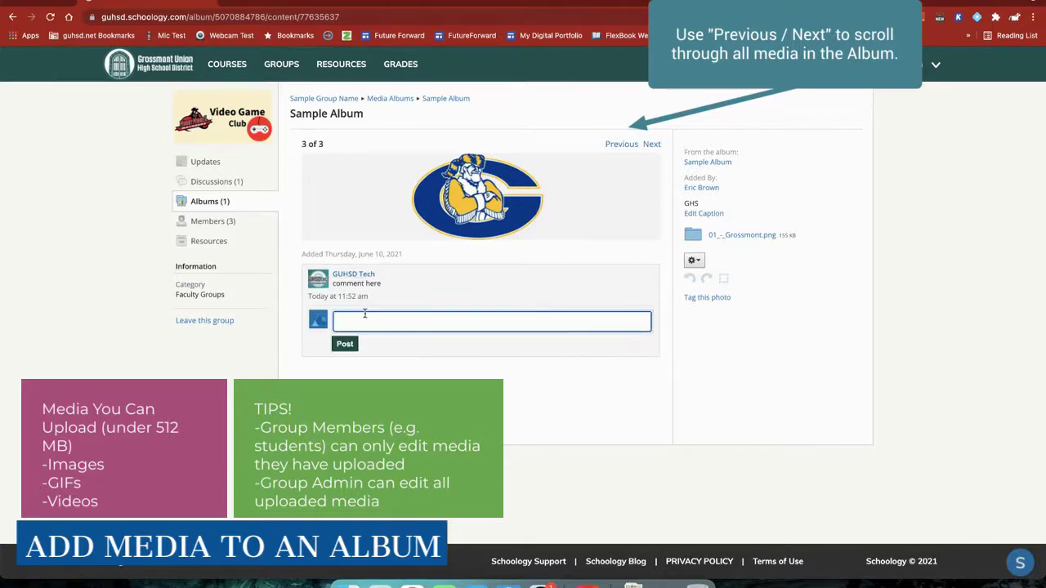